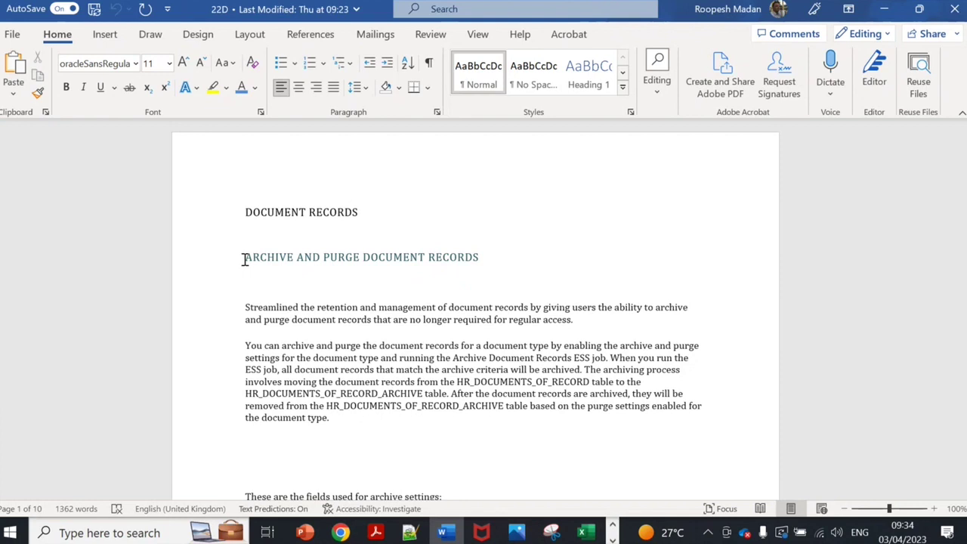
# In the notes, highlight the HR_DOCUMENTS_OF_RECORD and archive tables and Archive Document Records job.
pyautogui.moveTo(245, 259); pyautogui.dragTo(269, 259)
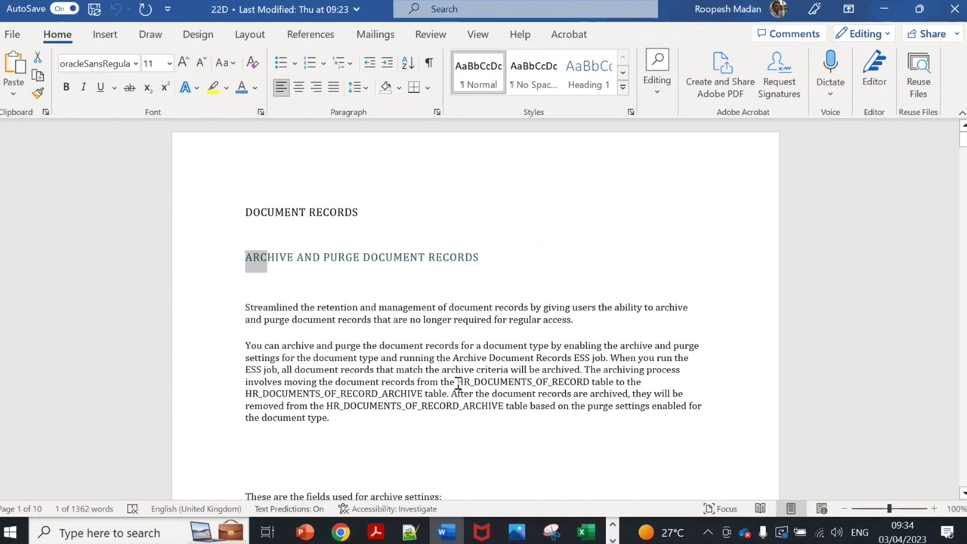
pyautogui.moveTo(457, 383); pyautogui.dragTo(593, 385)
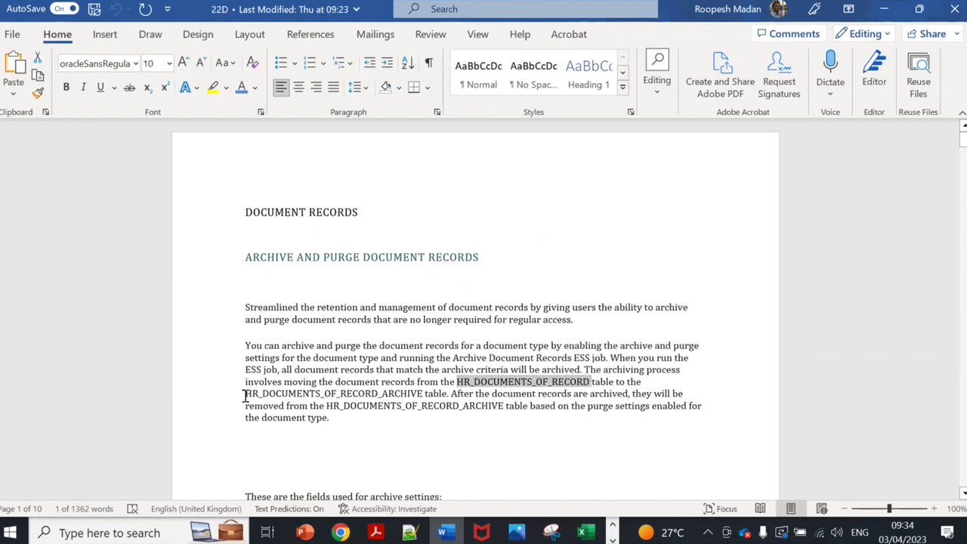
pyautogui.moveTo(245, 394); pyautogui.dragTo(429, 400)
pyautogui.click(395, 418)
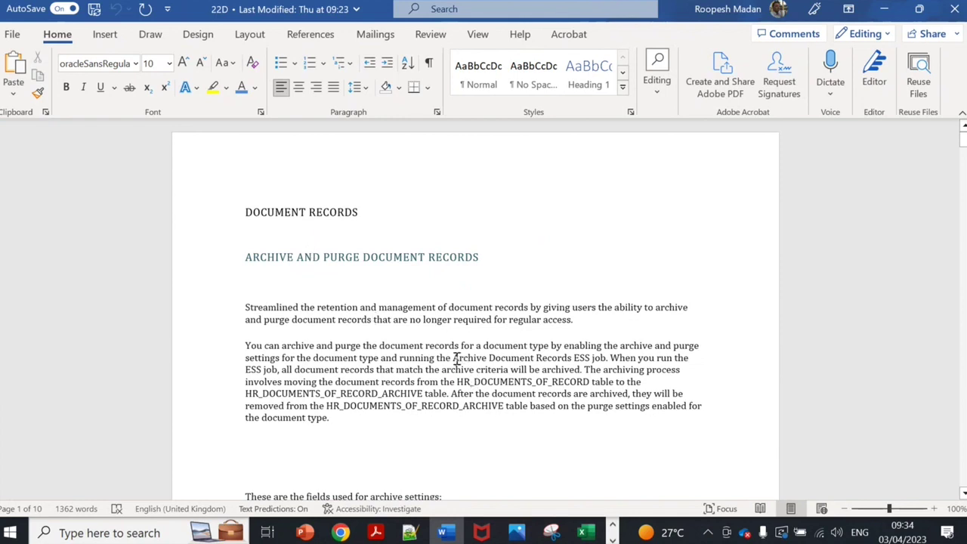
pyautogui.moveTo(454, 359); pyautogui.dragTo(571, 359)
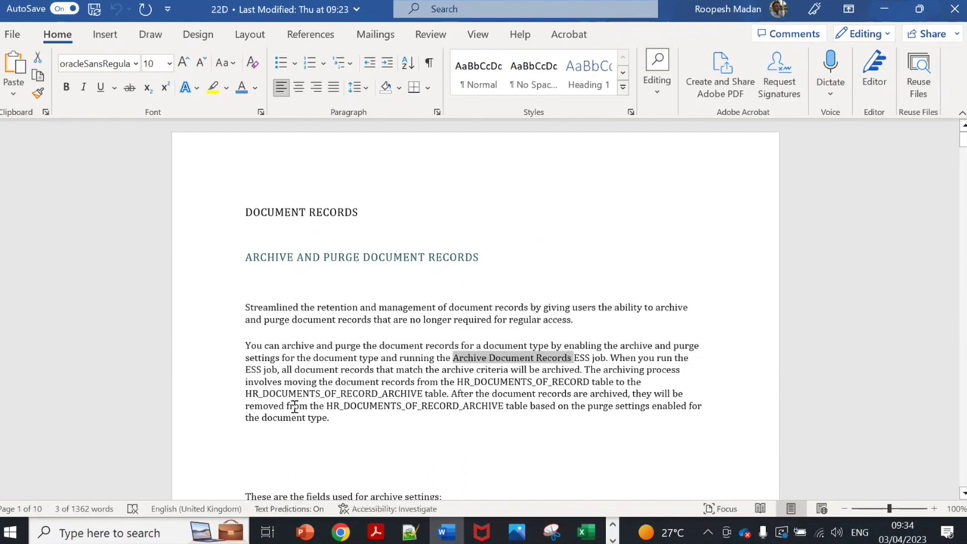
pyautogui.click(963, 493)
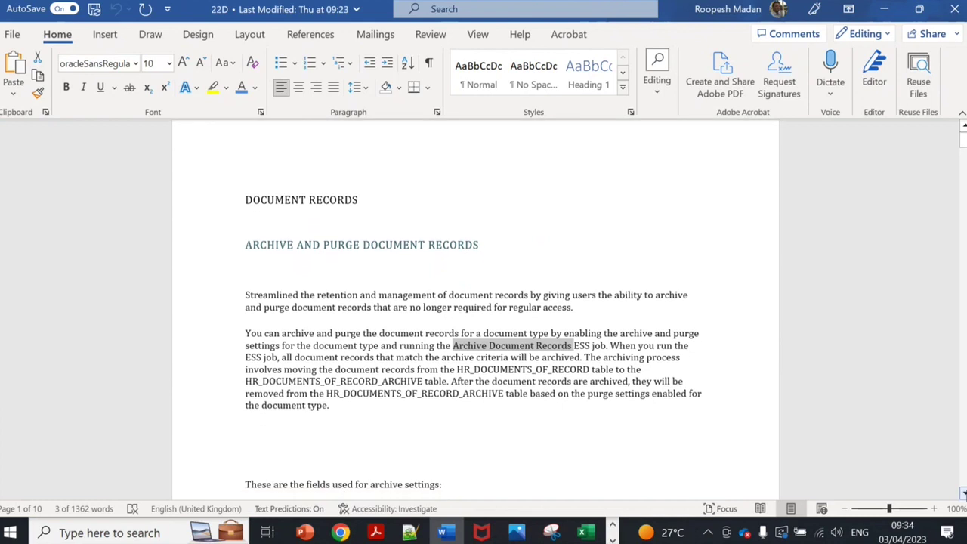
pyautogui.click(964, 493)
pyautogui.click(963, 492)
pyautogui.click(963, 493)
pyautogui.click(963, 493)
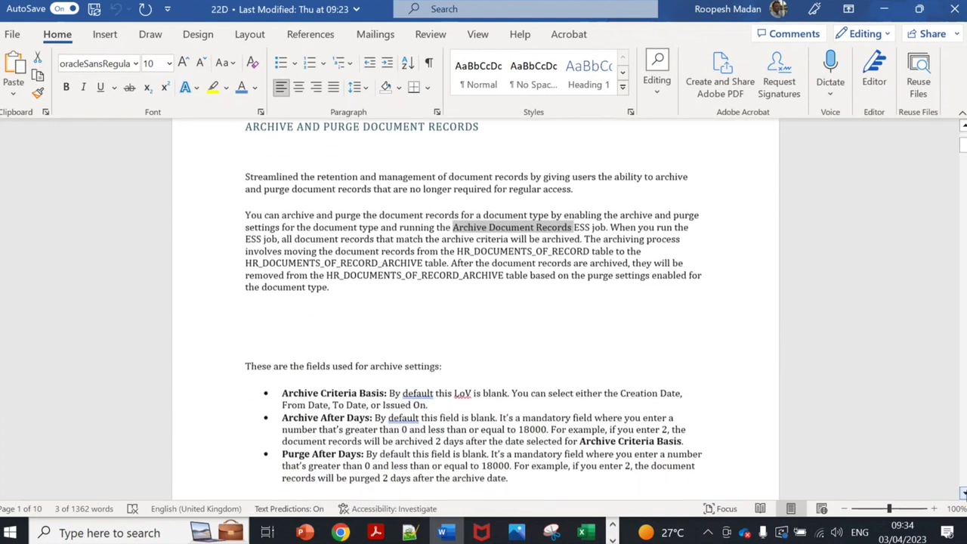
pyautogui.click(964, 492)
pyautogui.click(964, 493)
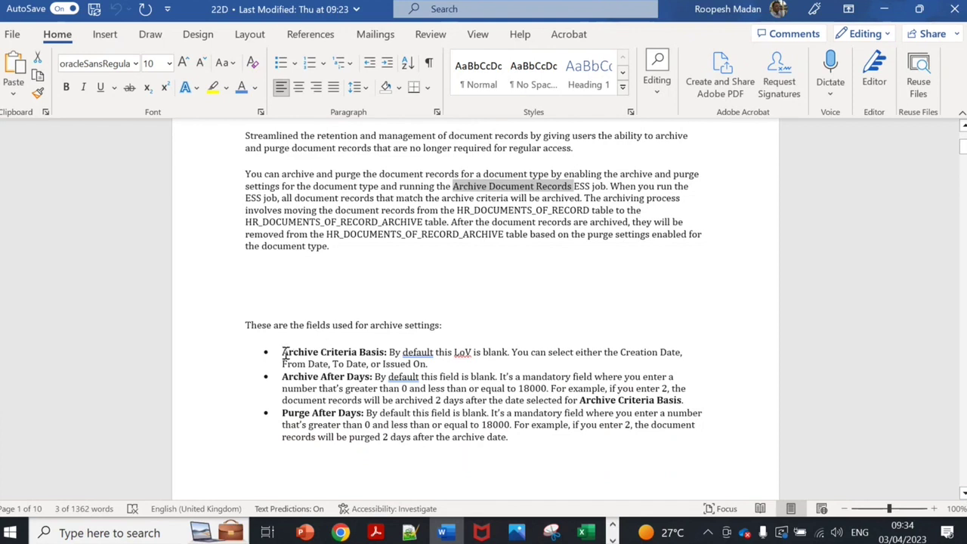
# Highlight the Archive Criteria Basis date options and the Archive After Days and Purge After Days descriptions.
pyautogui.moveTo(284, 352); pyautogui.dragTo(386, 352)
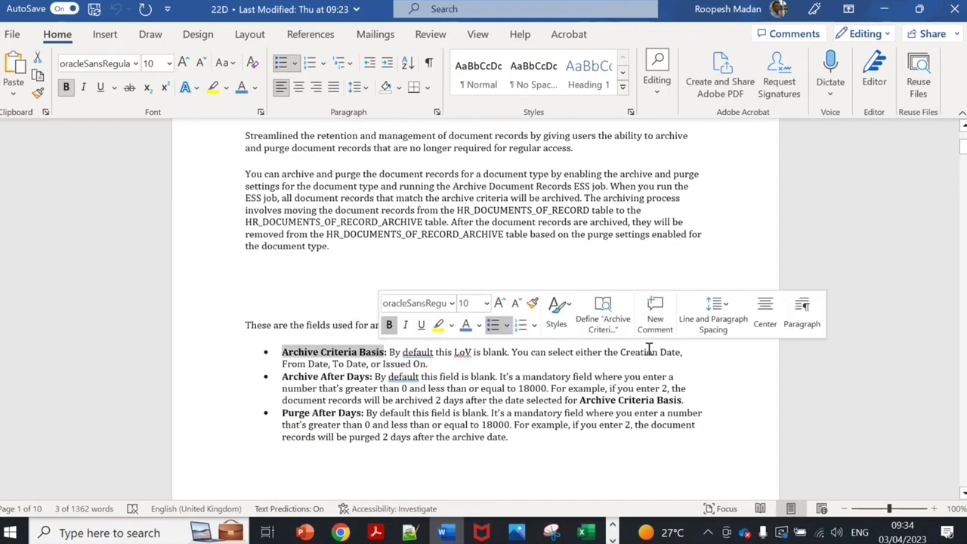
pyautogui.click(624, 354)
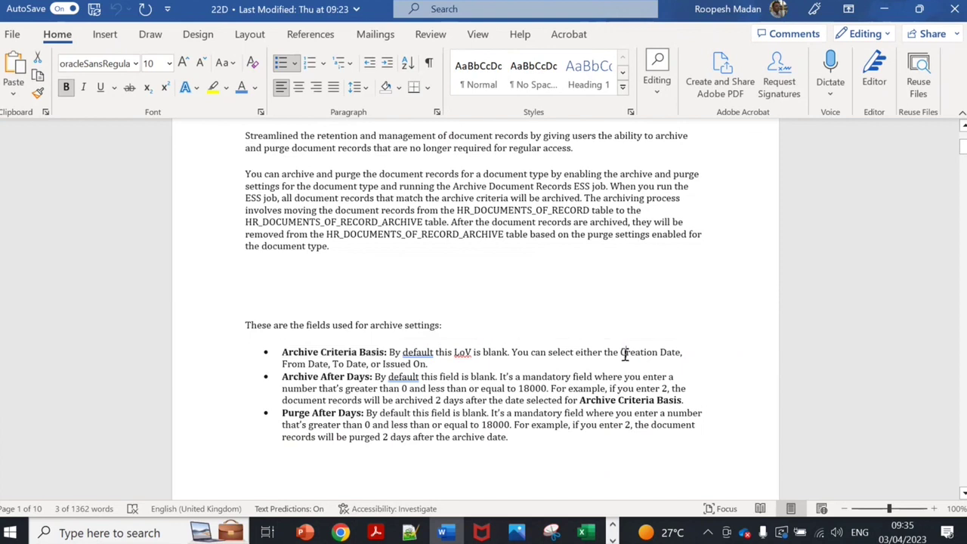
pyautogui.moveTo(624, 354); pyautogui.dragTo(657, 353)
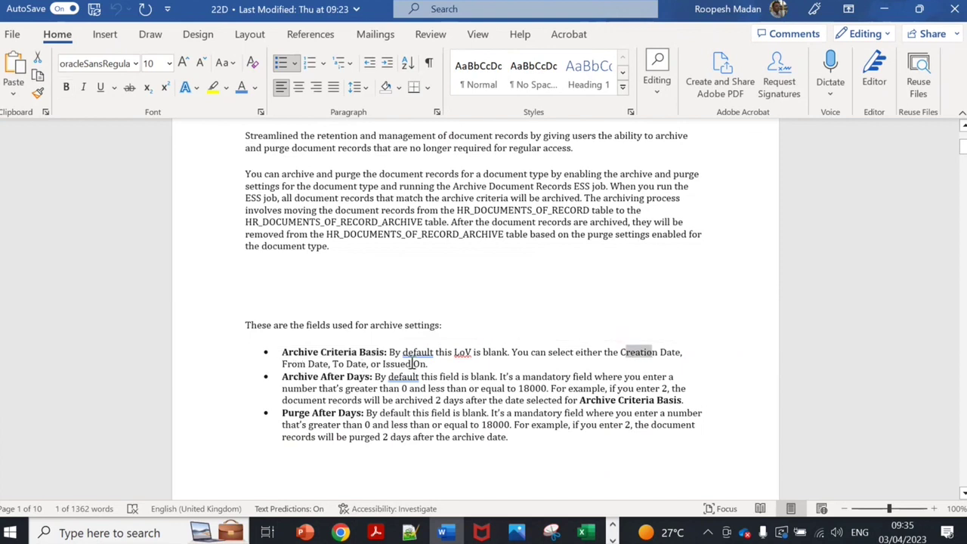
pyautogui.keyDown('shift'); pyautogui.click(432, 364); pyautogui.keyUp('shift')
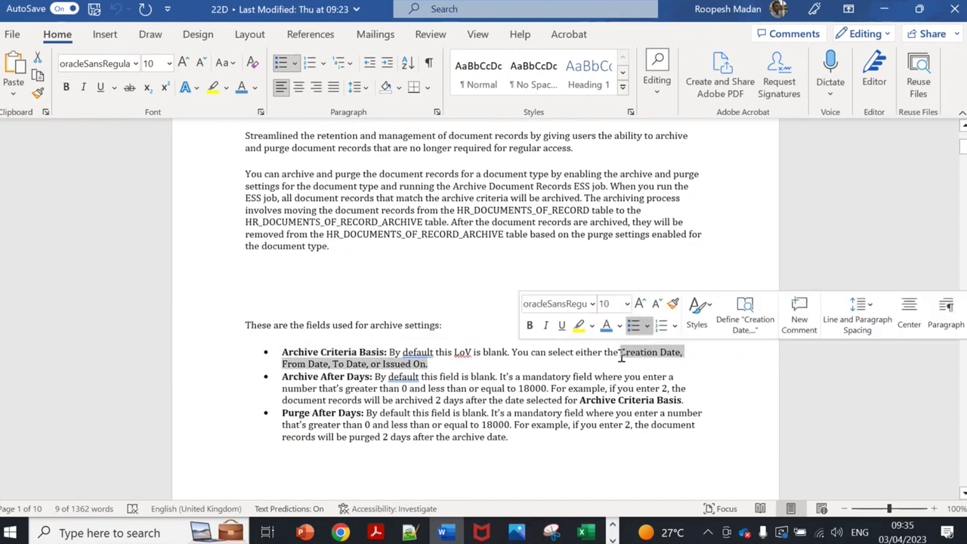
pyautogui.click(621, 355)
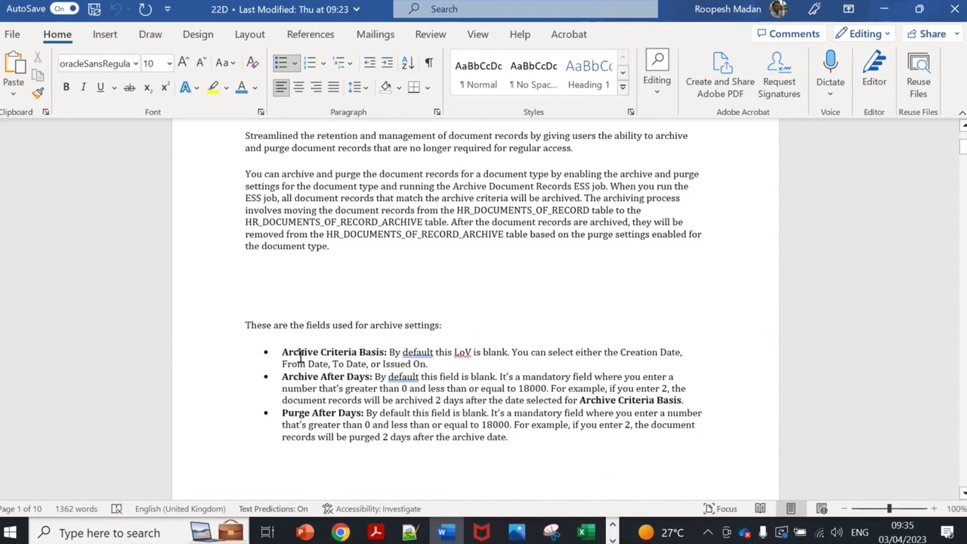
pyautogui.moveTo(328, 364); pyautogui.dragTo(283, 365)
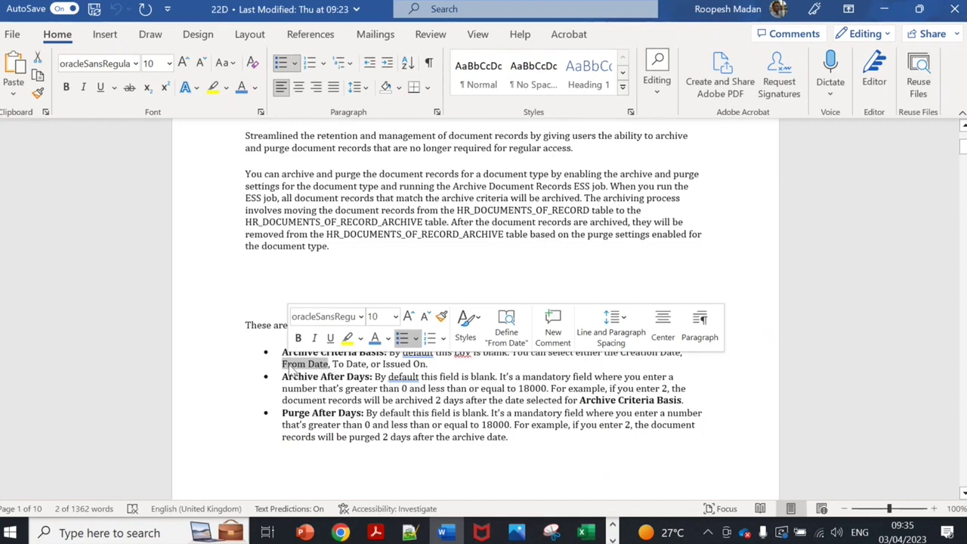
pyautogui.click(282, 365)
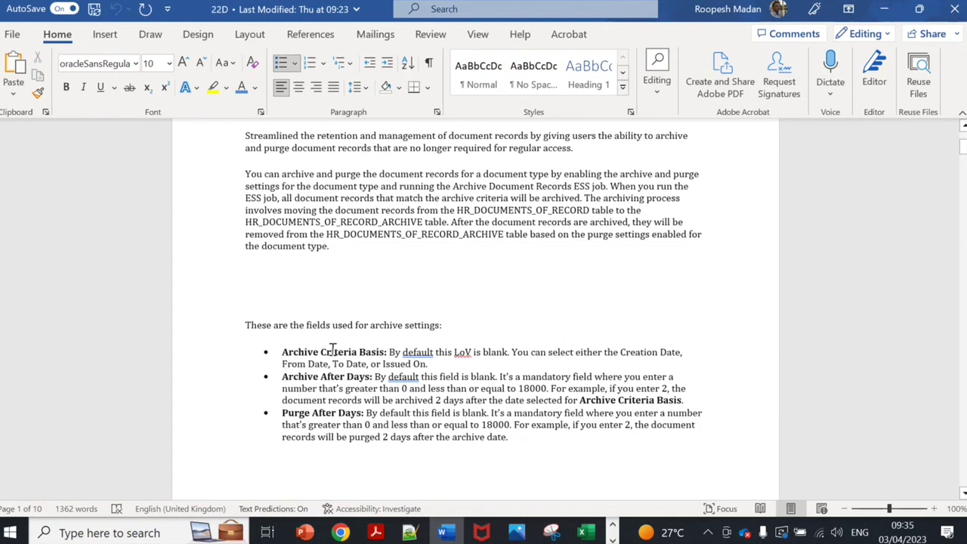
pyautogui.moveTo(435, 365); pyautogui.dragTo(384, 365)
pyautogui.click(437, 366)
pyautogui.moveTo(437, 366); pyautogui.dragTo(384, 366)
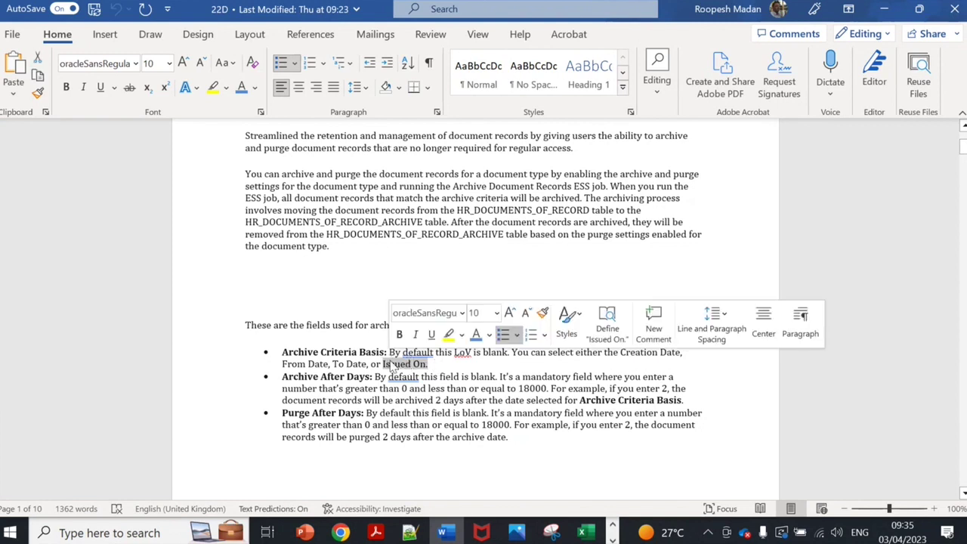
pyautogui.click(435, 364)
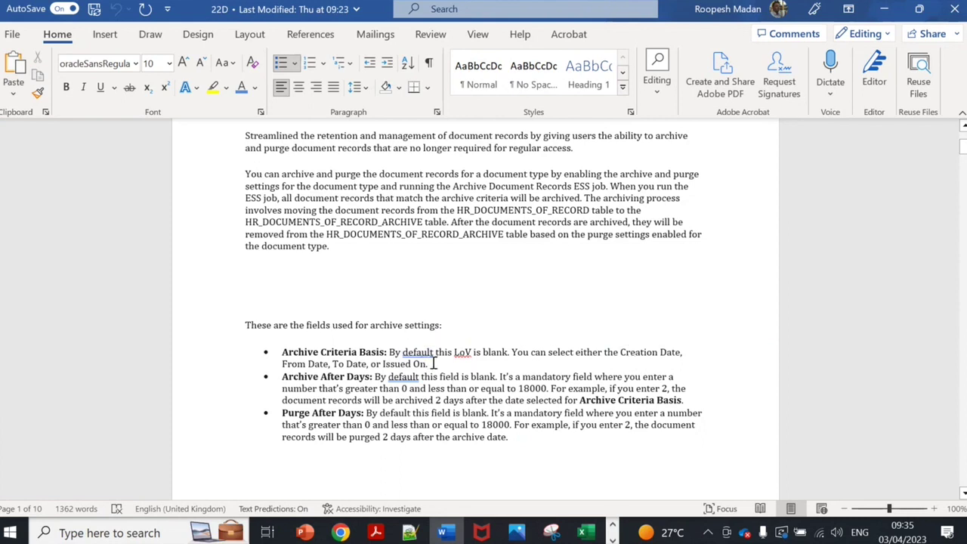
pyautogui.moveTo(429, 365); pyautogui.dragTo(398, 358)
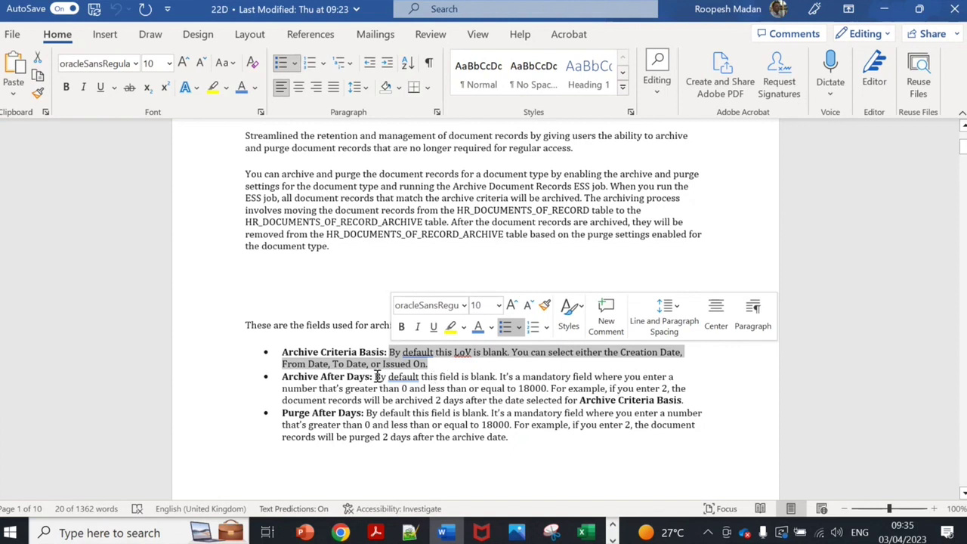
pyautogui.moveTo(376, 377); pyautogui.dragTo(478, 401)
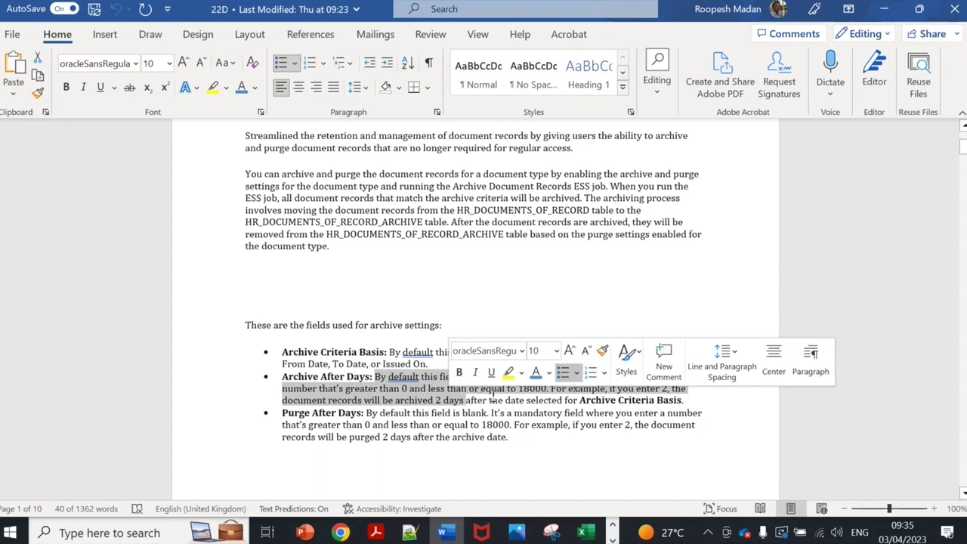
pyautogui.click(690, 403)
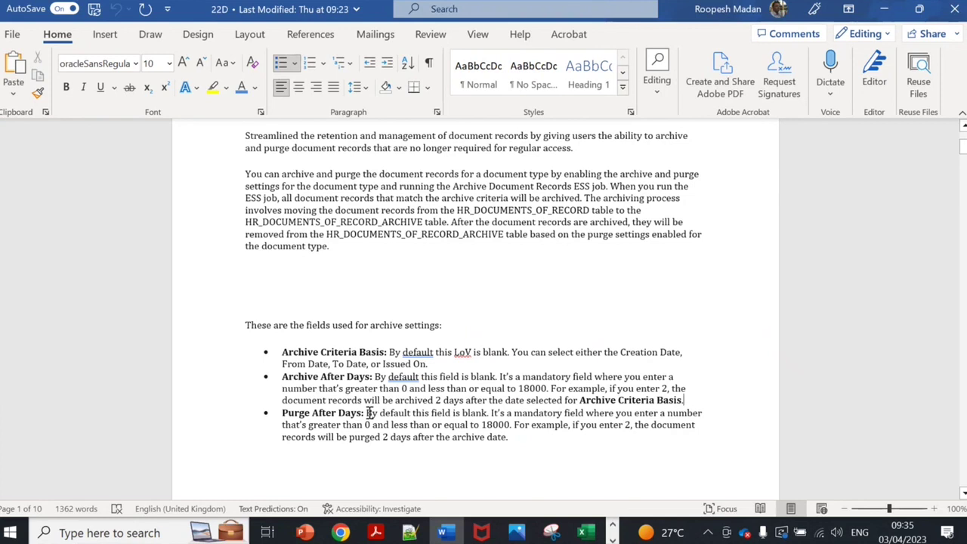
pyautogui.moveTo(368, 413); pyautogui.dragTo(506, 452)
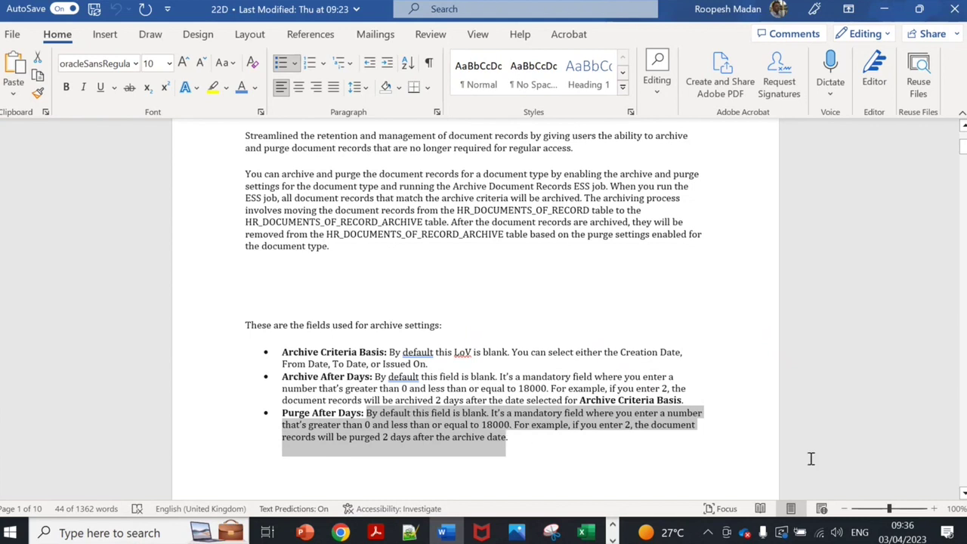
pyautogui.scroll(-8, 963, 493)
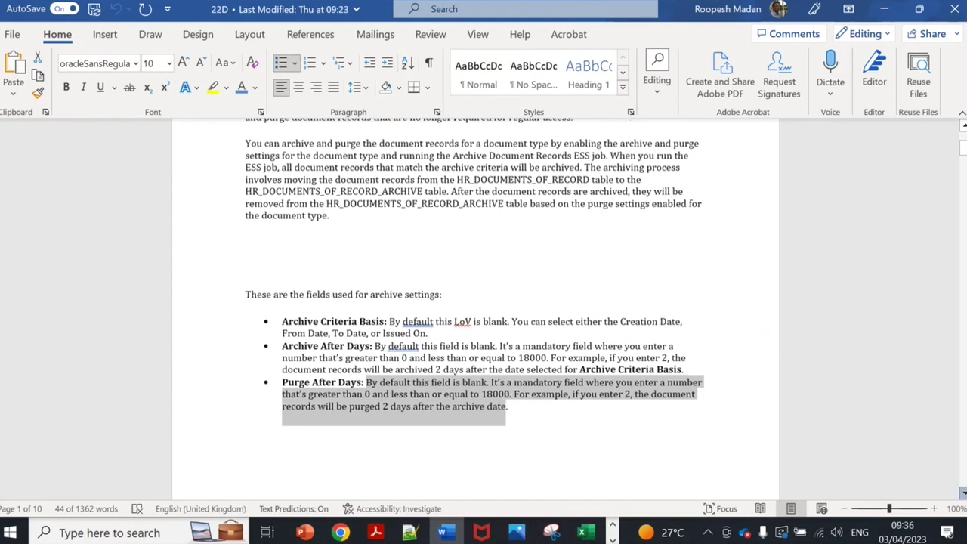
pyautogui.scroll(-7, 963, 493)
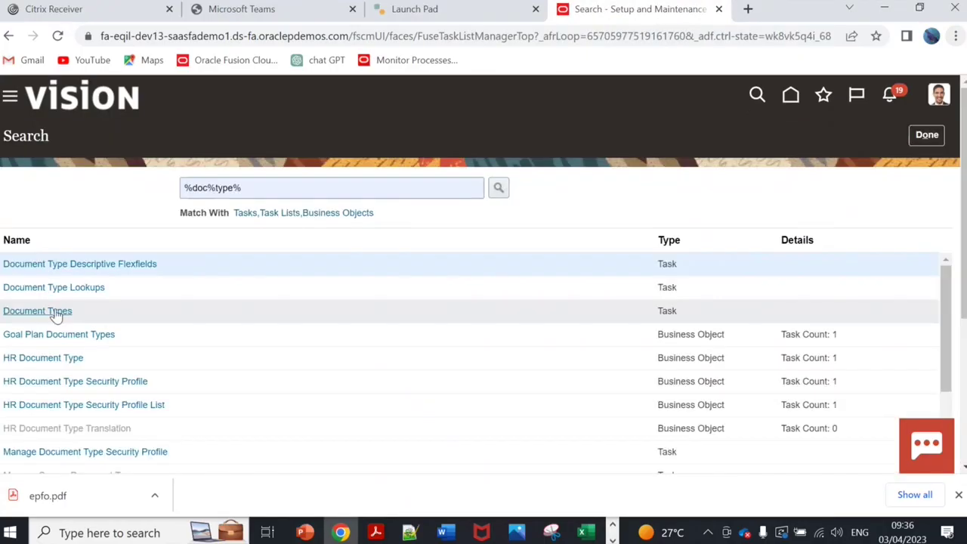
# In Document Types, set the Archive Settings' Archive Criteria Basis to Creation Date.
pyautogui.click(53, 310)
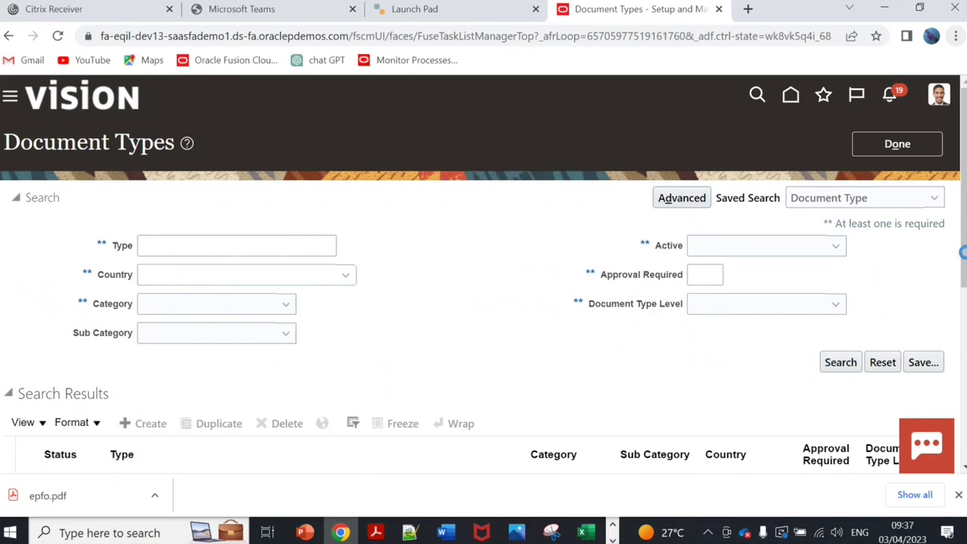
pyautogui.moveTo(964, 271); pyautogui.dragTo(964, 355)
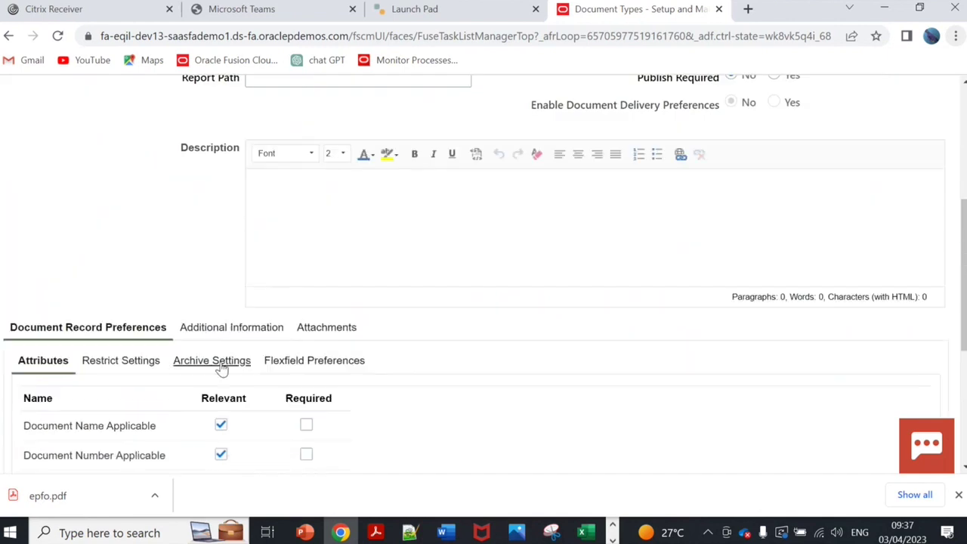
pyautogui.click(218, 369)
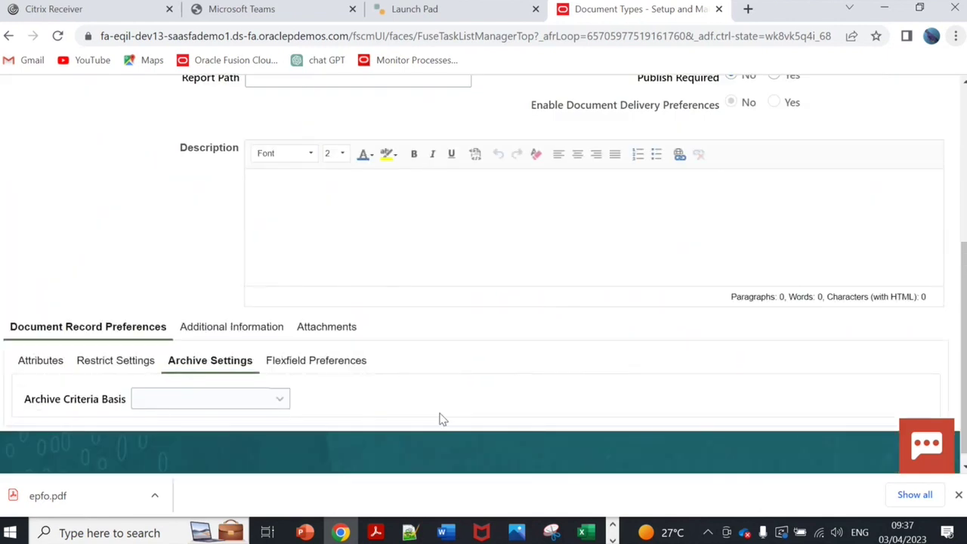
pyautogui.click(239, 403)
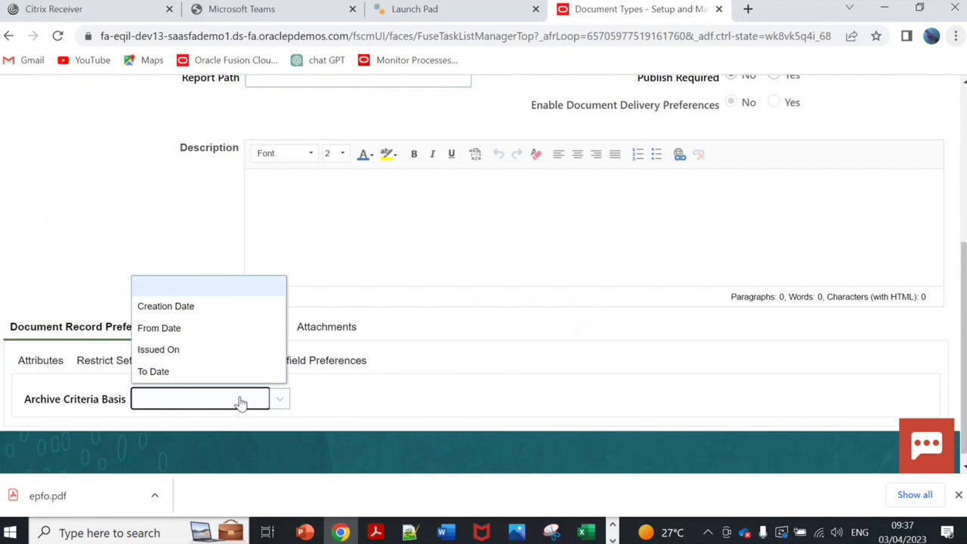
pyautogui.click(196, 308)
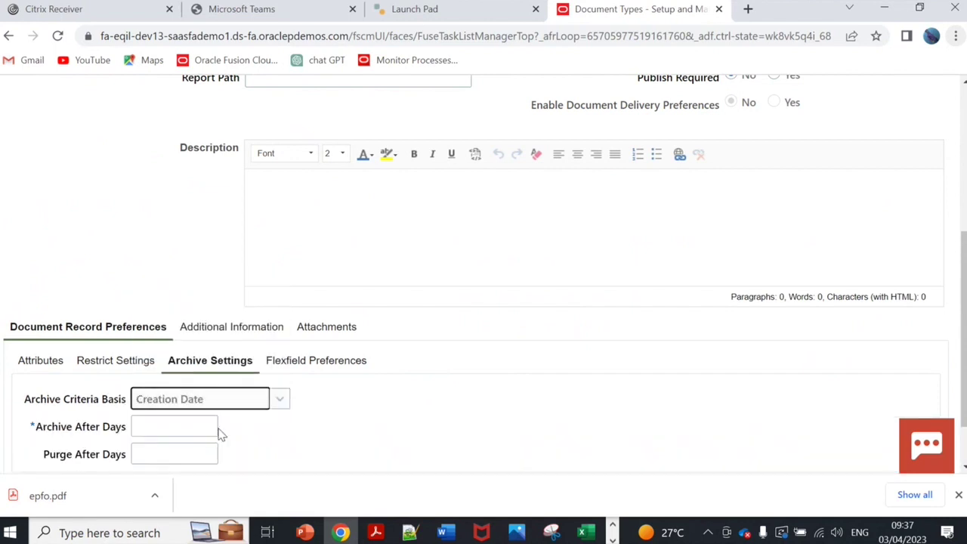
# Check the help notes for the Archive After Days and Purge After Days fields.
pyautogui.click(196, 428)
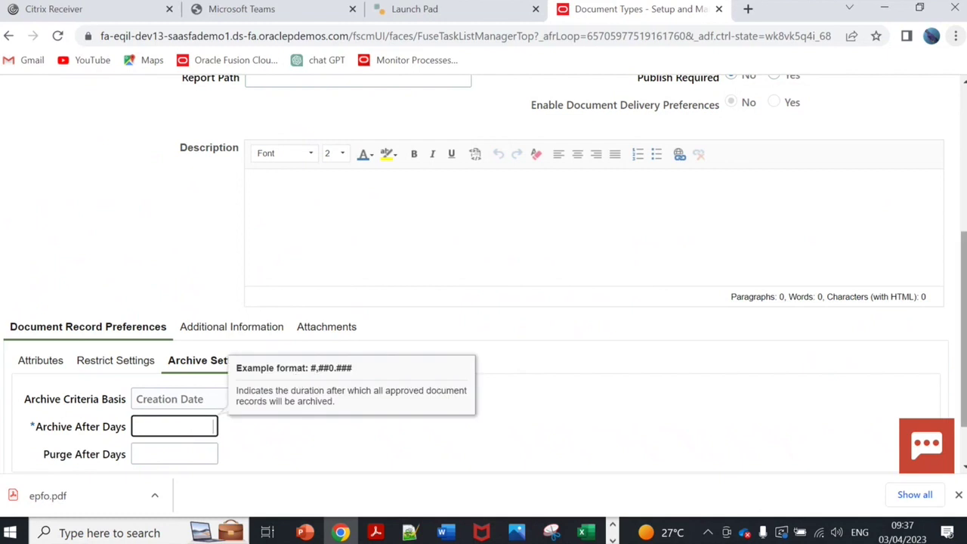
pyautogui.scroll(-1, 370, 408)
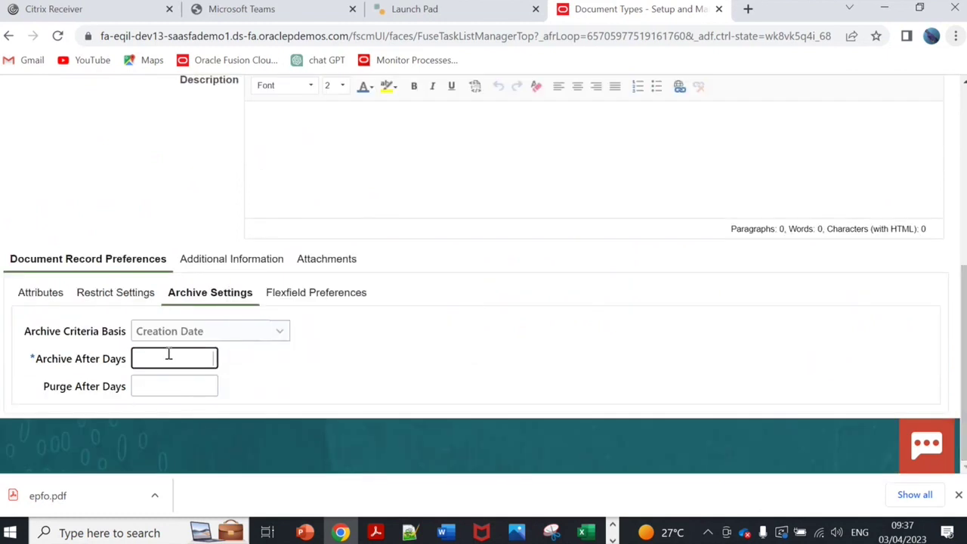
pyautogui.click(171, 386)
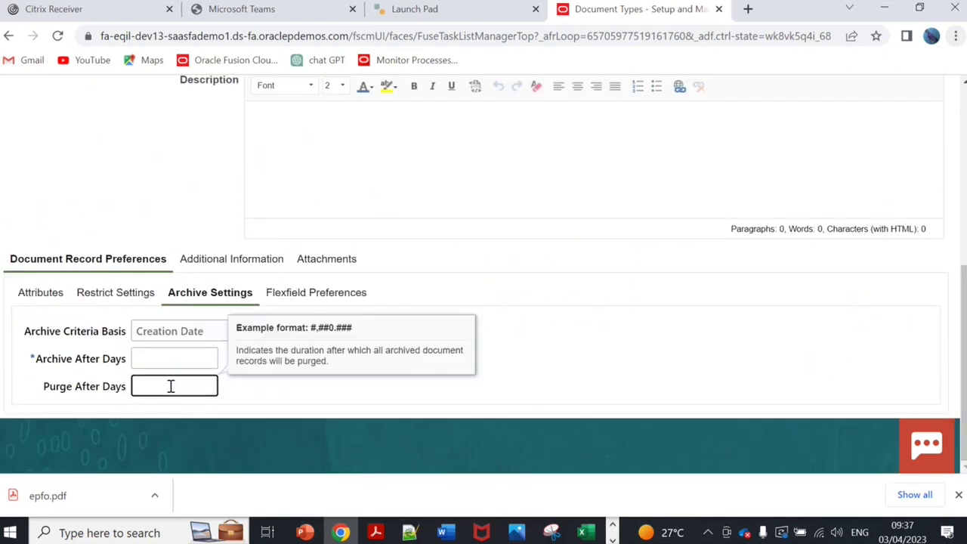
pyautogui.click(205, 359)
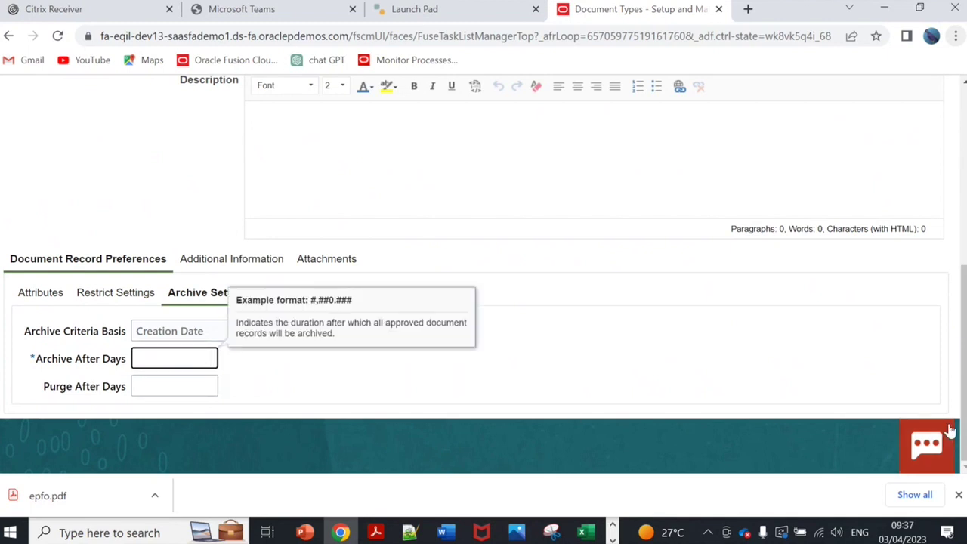
pyautogui.scroll(5, 951, 429)
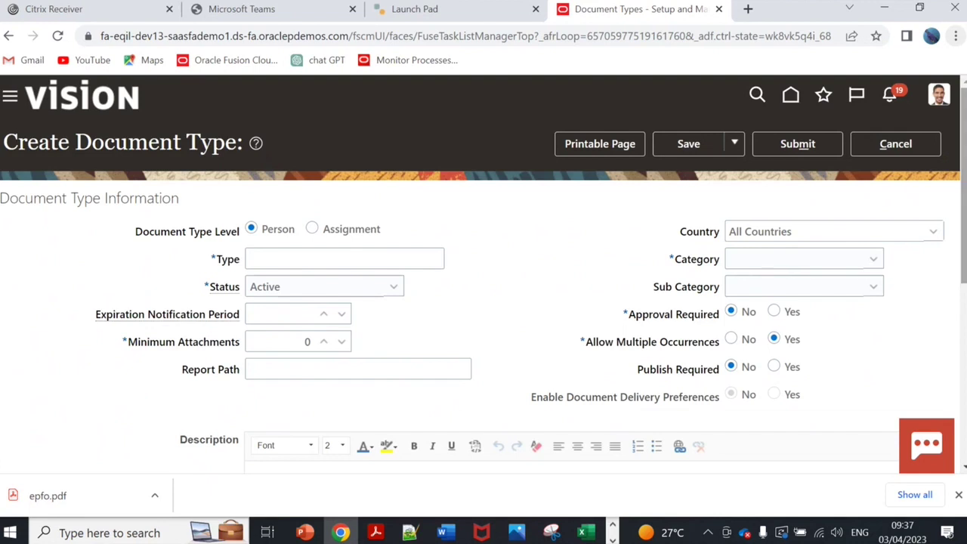
# Compare the empty Archive After Days field with the Word notes, then leave the form via Home.
pyautogui.scroll(-2, 484, 272)
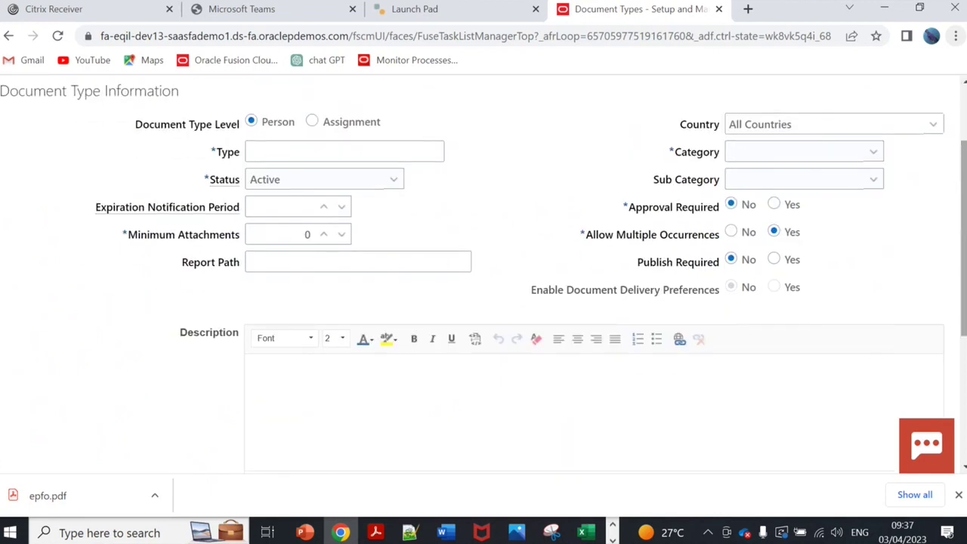
pyautogui.hotkey('alt', 'Tab')
pyautogui.scroll(-8, 337, 355)
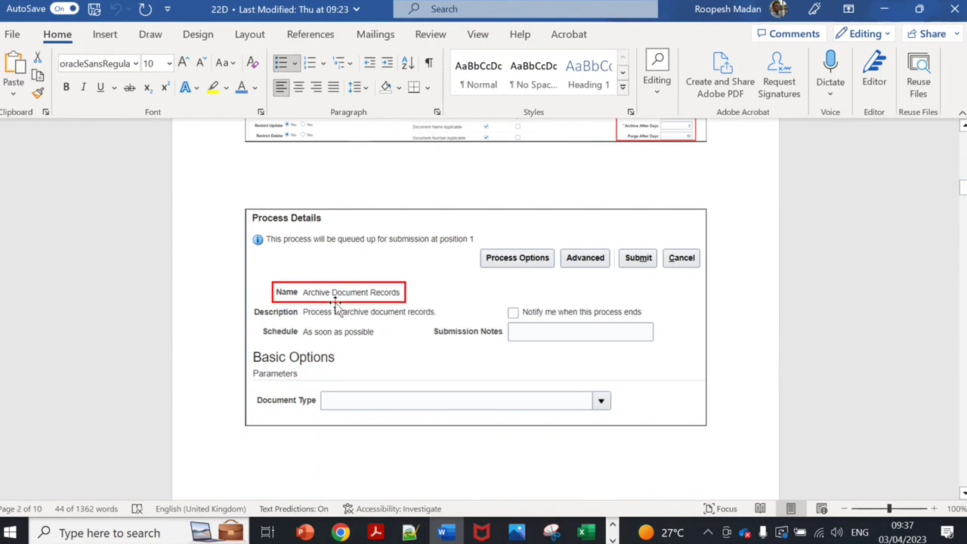
pyautogui.hotkey('alt', 'Tab')
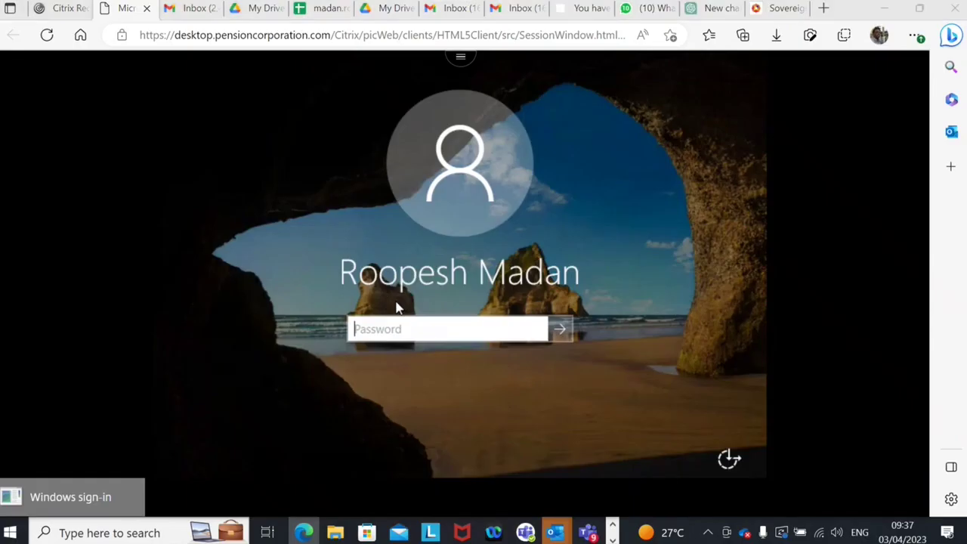
pyautogui.hotkey('alt', 'Tab')
pyautogui.press('Tab')
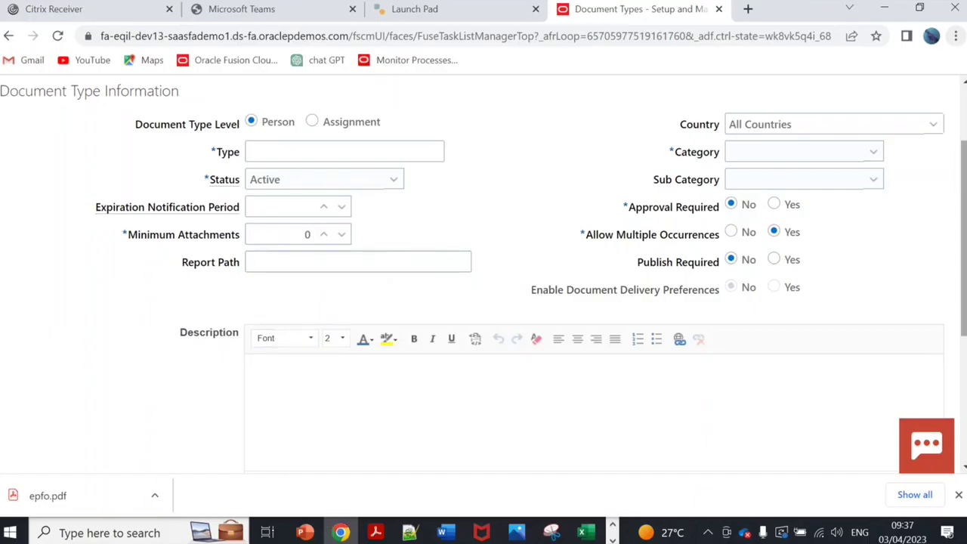
pyautogui.click(964, 434)
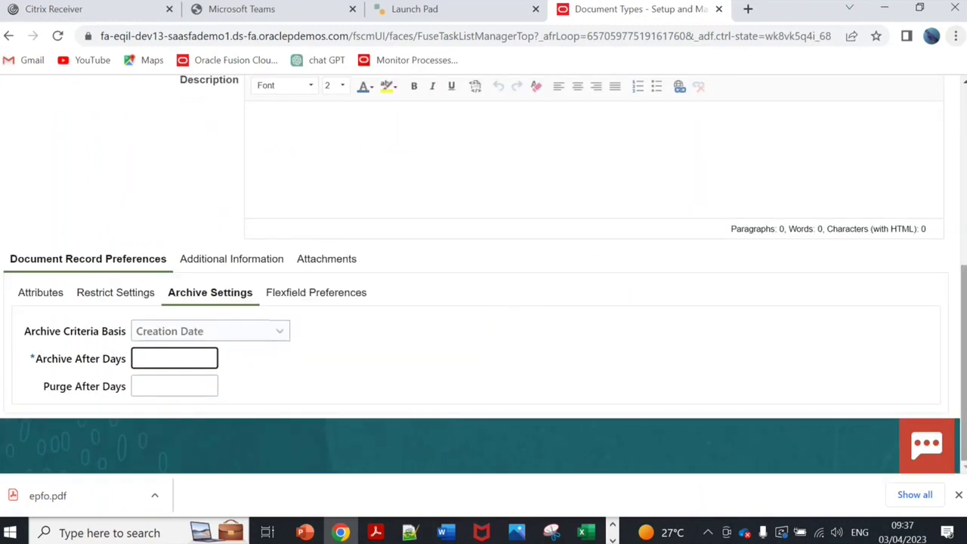
pyautogui.moveTo(963, 363); pyautogui.dragTo(963, 185)
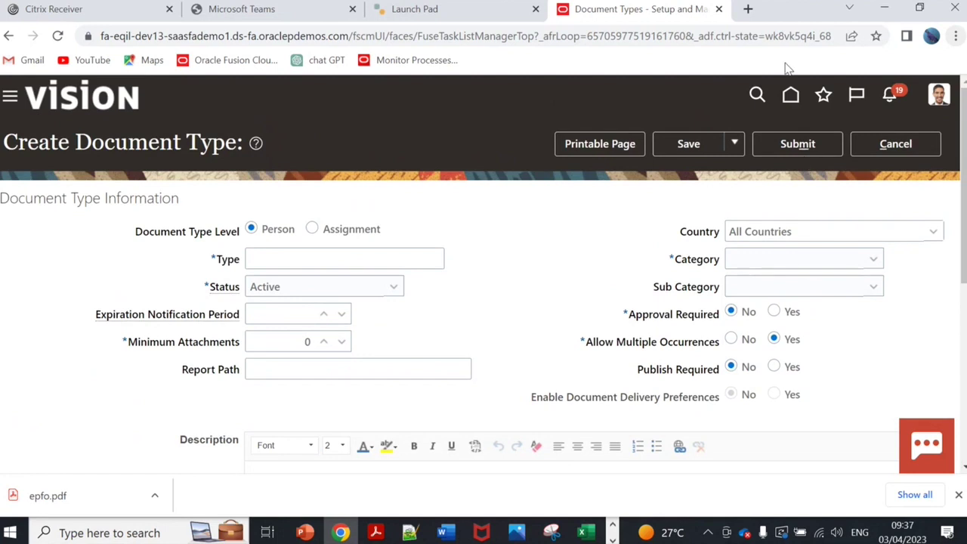
pyautogui.click(790, 96)
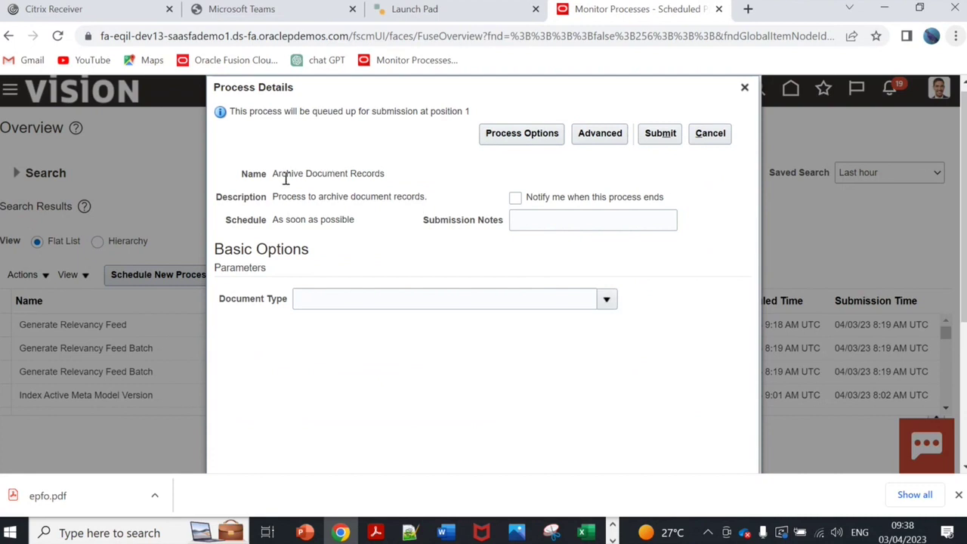
# Open the Archive Document Records Document Type list, which offers only Search, then return to Word.
pyautogui.moveTo(288, 173); pyautogui.dragTo(382, 174)
pyautogui.click(608, 301)
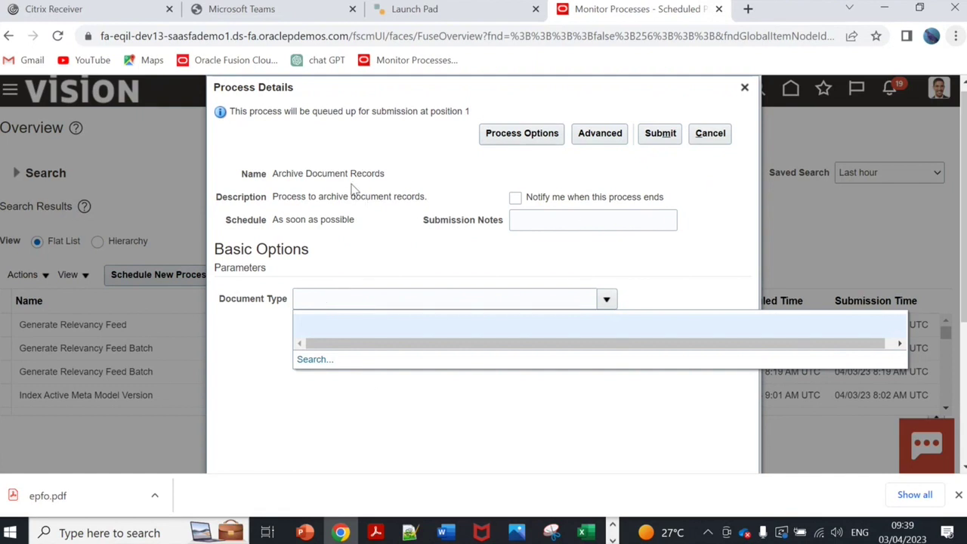
pyautogui.hotkey('alt', 'Tab')
pyautogui.scroll(-1, 475, 325)
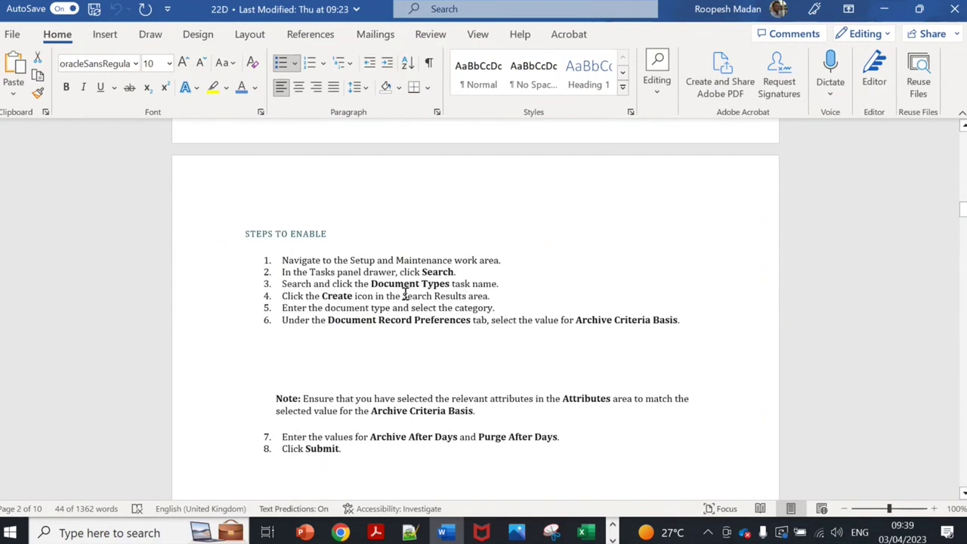
# Highlight steps 4–6 and the privilege name and code in the notes, then return to Fusion.
pyautogui.moveTo(346, 293); pyautogui.dragTo(418, 306)
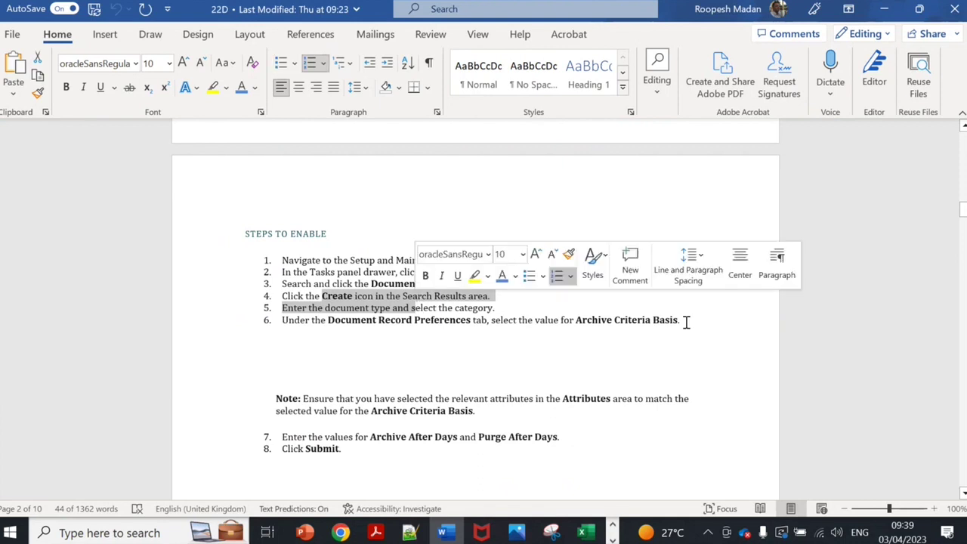
pyautogui.moveTo(680, 322); pyautogui.dragTo(568, 316)
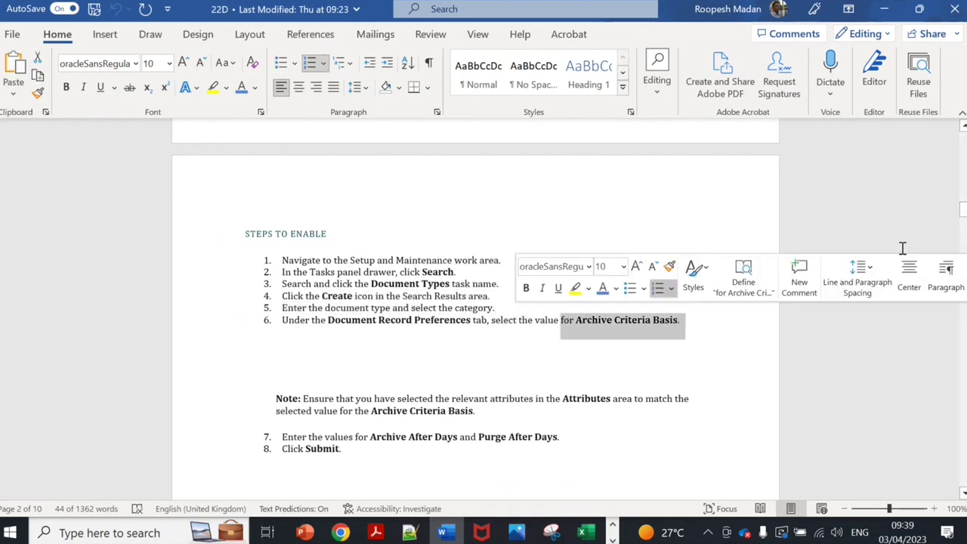
pyautogui.moveTo(963, 210); pyautogui.dragTo(963, 231)
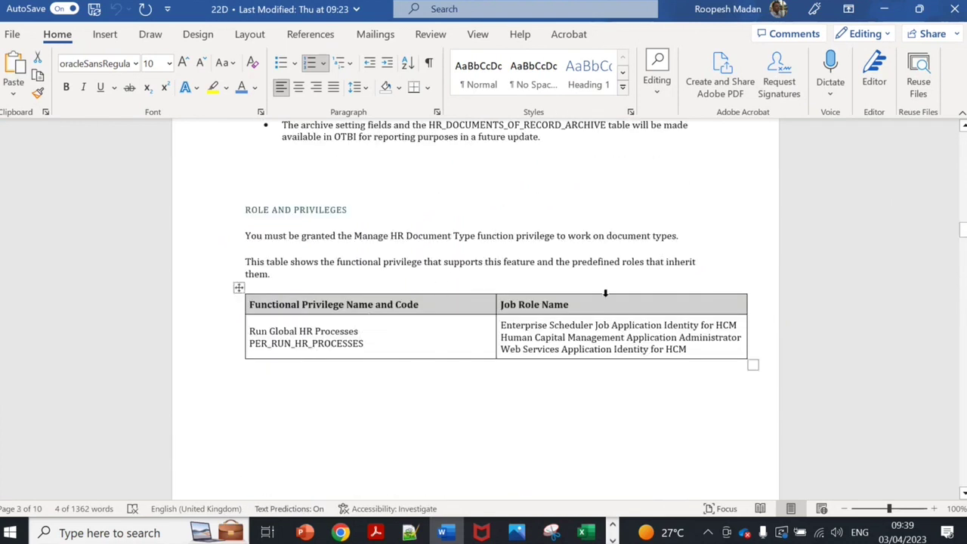
pyautogui.moveTo(373, 347); pyautogui.dragTo(304, 331)
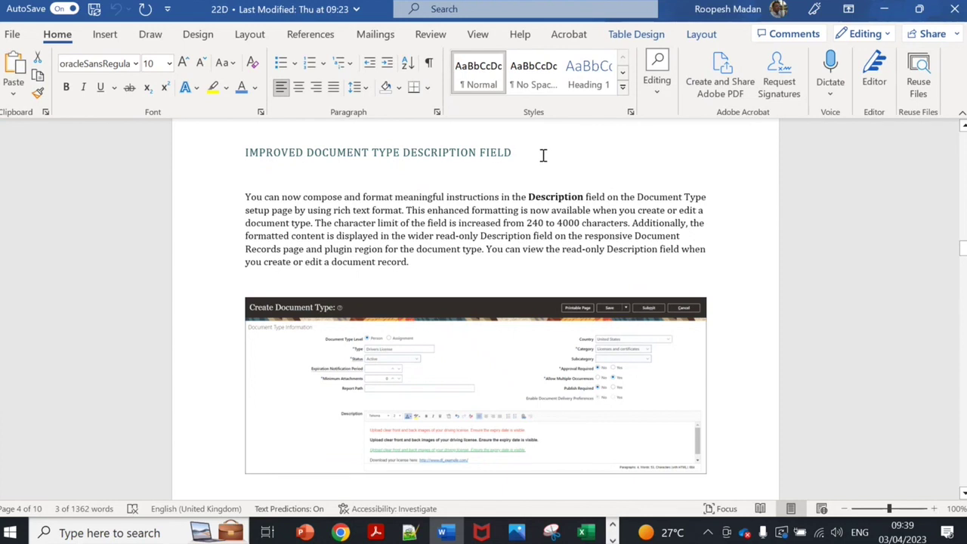
pyautogui.hotkey('alt', 'Tab')
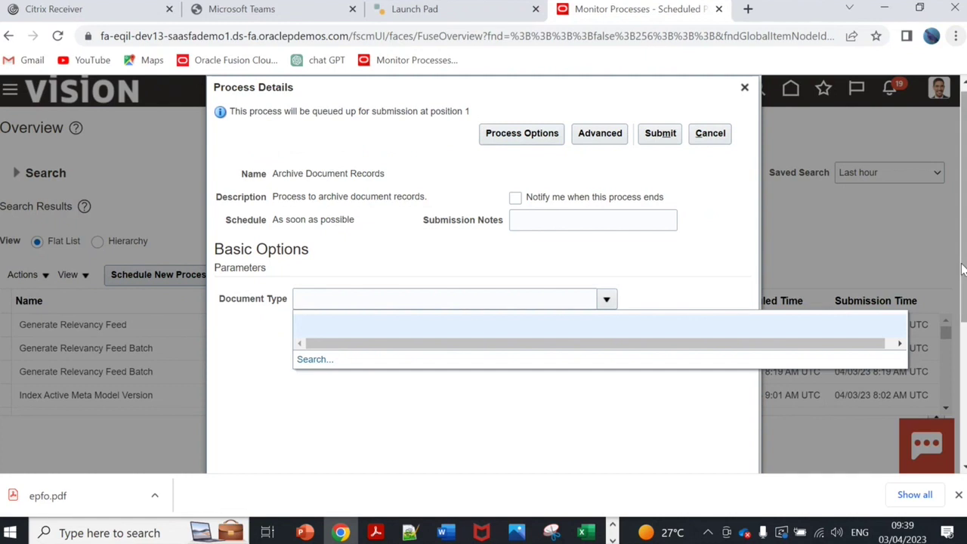
# Back on Create Document Type, preview the colour palettes and type 'This is test document description'.
pyautogui.scroll(1, 824, 130)
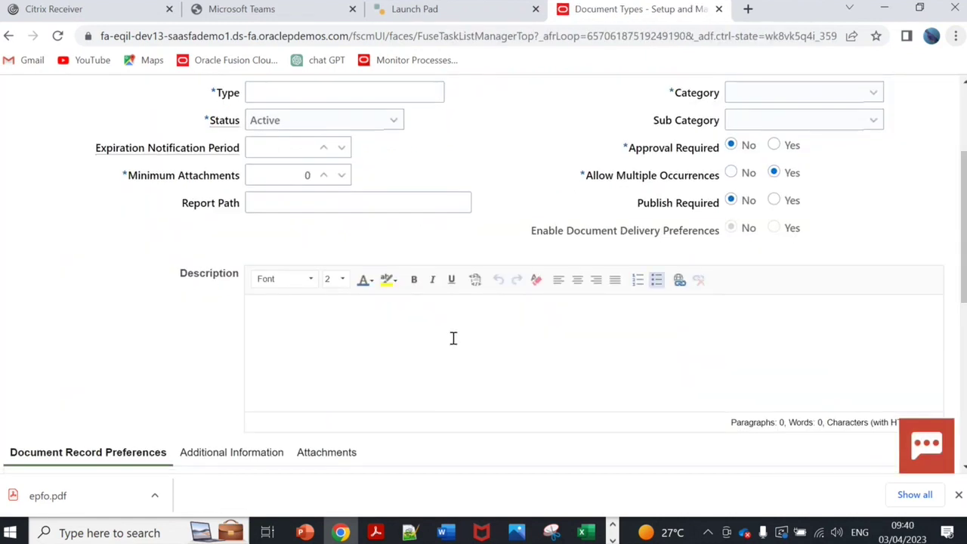
pyautogui.click(374, 348)
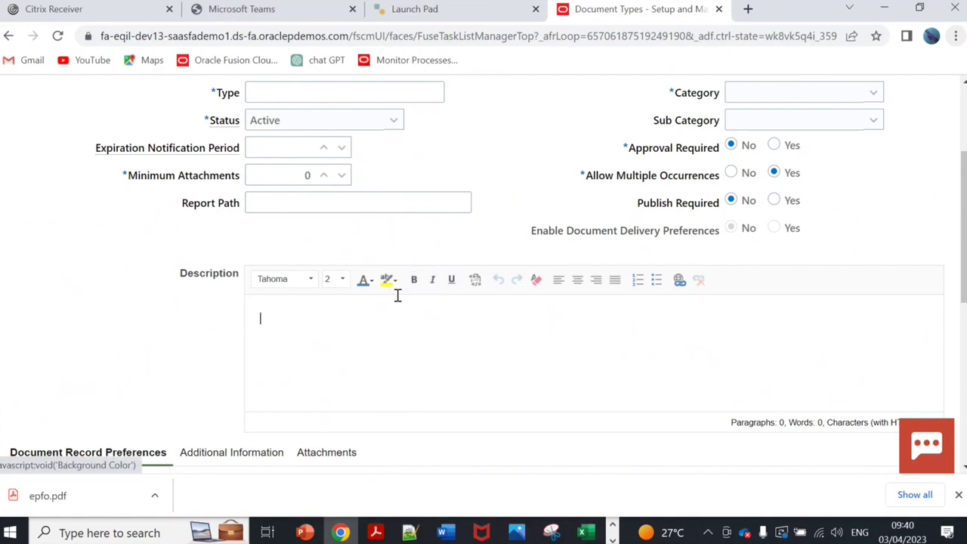
pyautogui.click(371, 283)
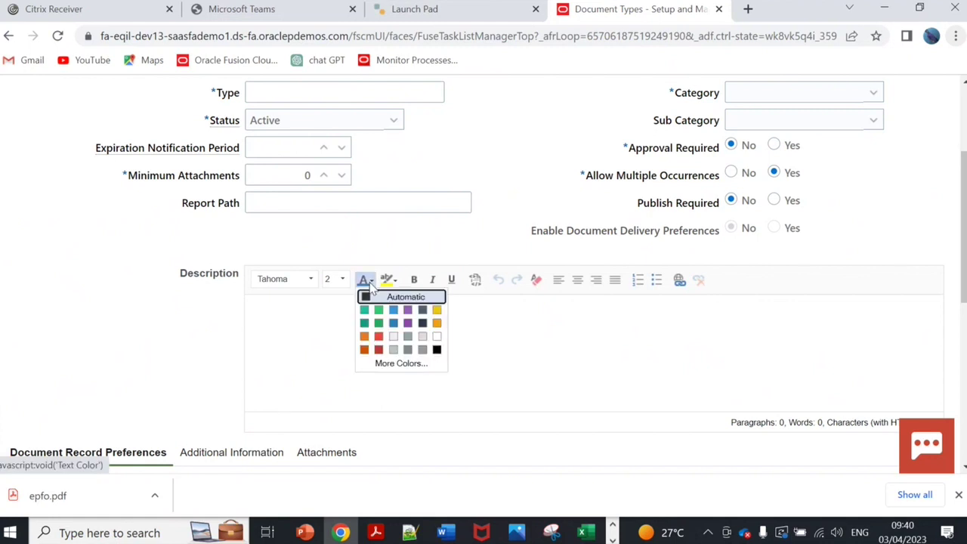
pyautogui.click(396, 281)
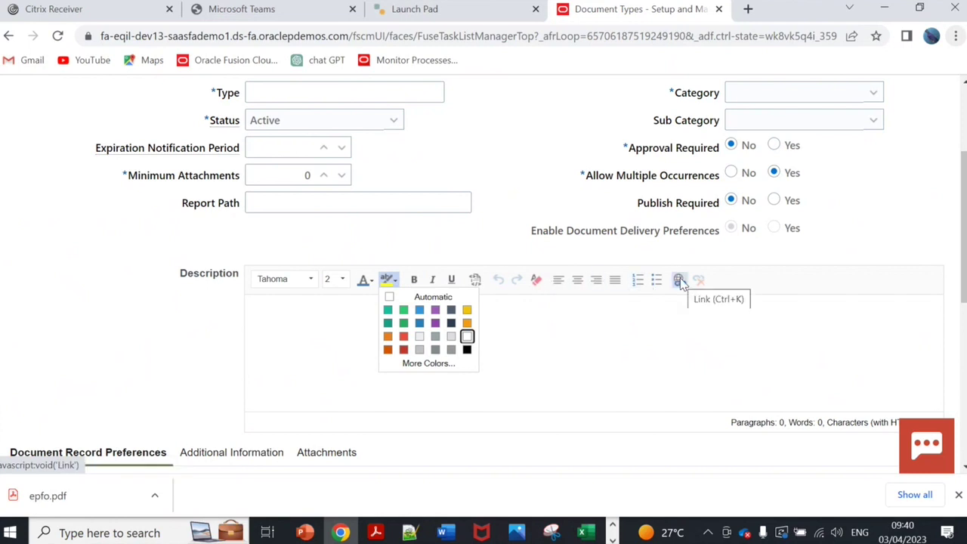
pyautogui.click(564, 337)
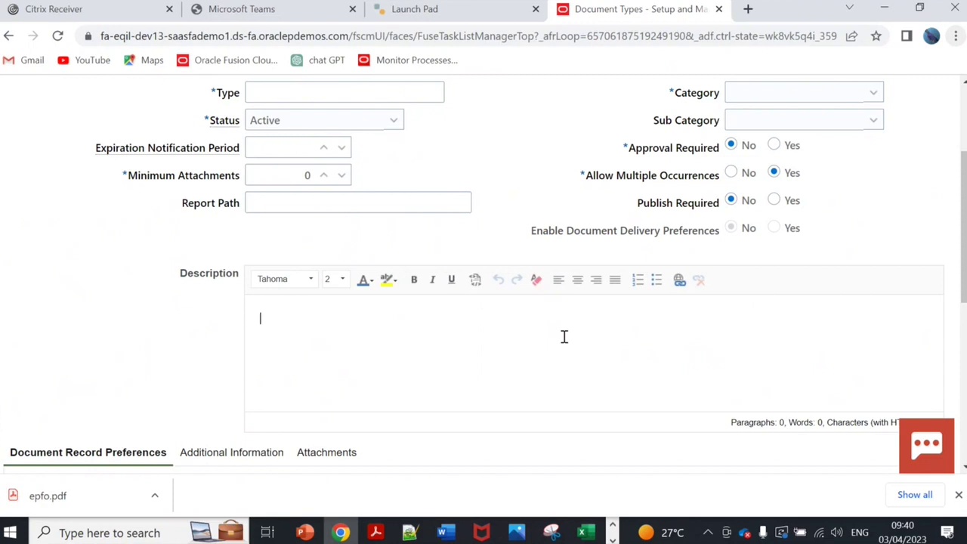
pyautogui.write('This is tes')
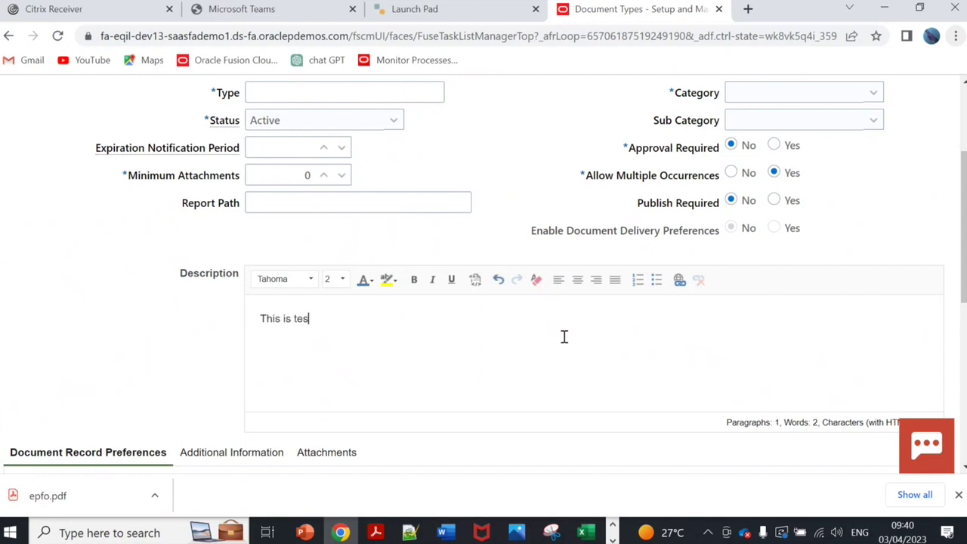
pyautogui.write('t document descr')
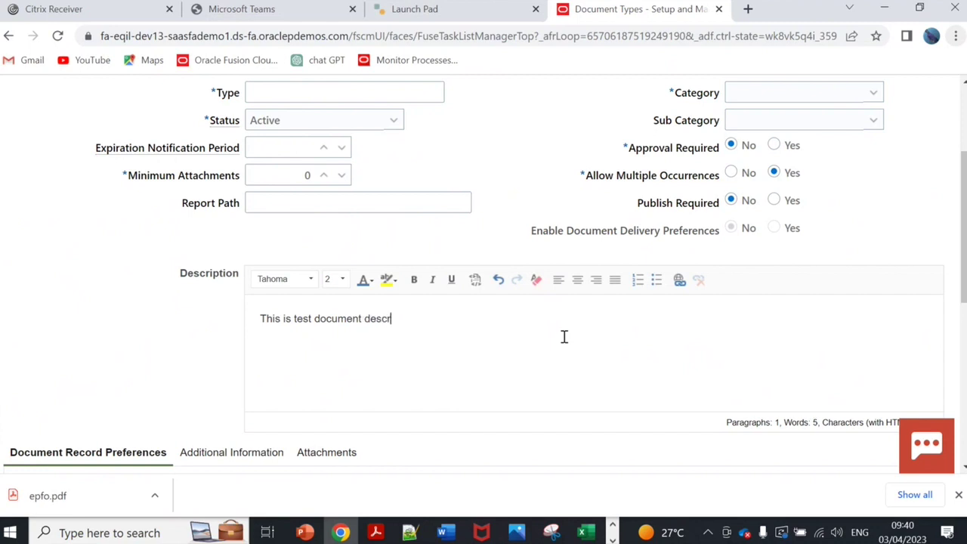
pyautogui.write('iption')
# Add the lines '1) HelpUpload clear picture' and '2) Blurr photo not allowed' to the description.
pyautogui.press('Return')
pyautogui.press('Return')
pyautogui.write('1')
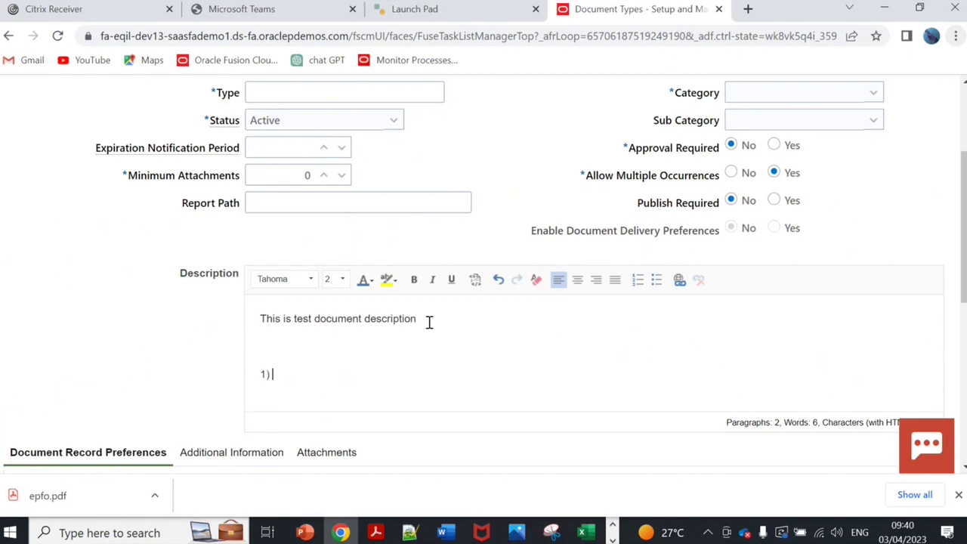
pyautogui.write(') Help')
pyautogui.write('Upload c')
pyautogui.write('lear ')
pyautogui.write('pictu')
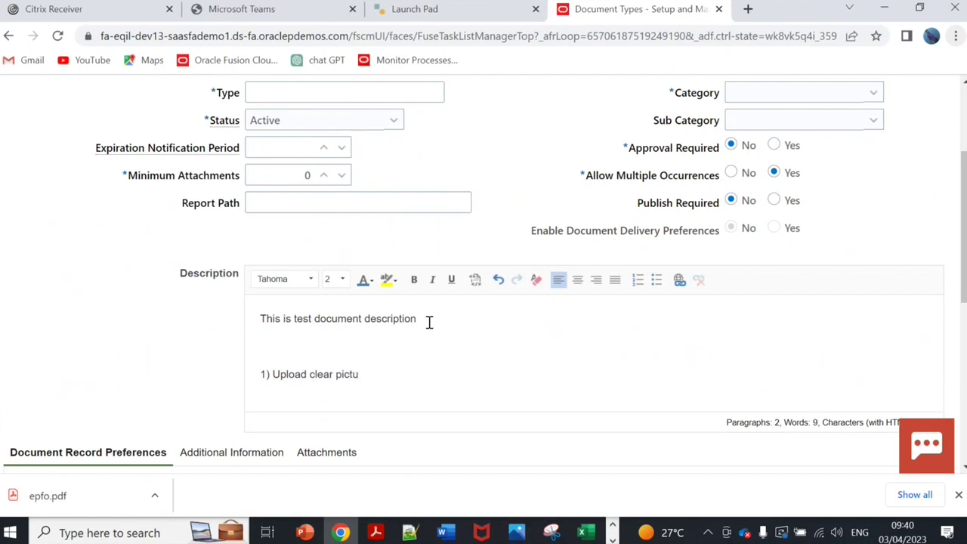
pyautogui.write('re')
pyautogui.press('Return')
pyautogui.write('2) Blurr phot')
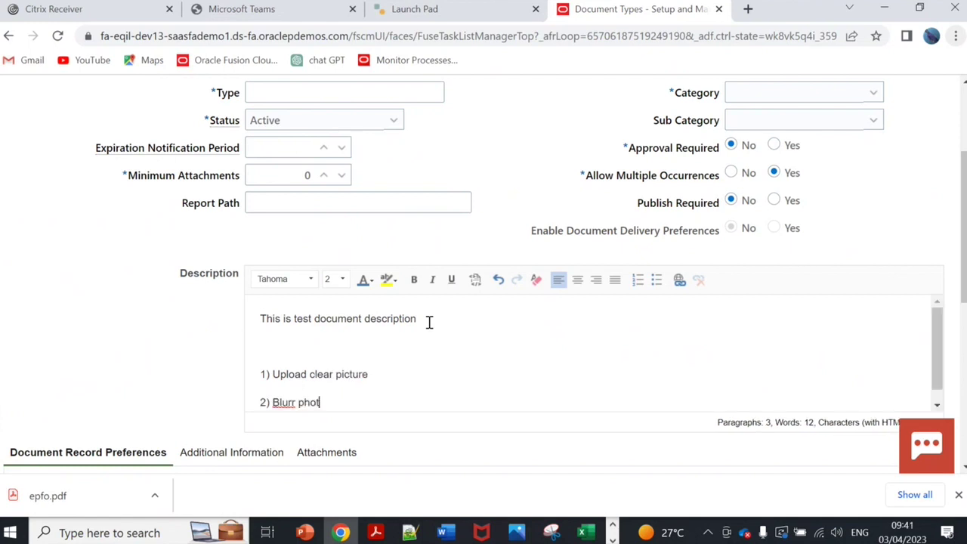
pyautogui.write('o not allowed')
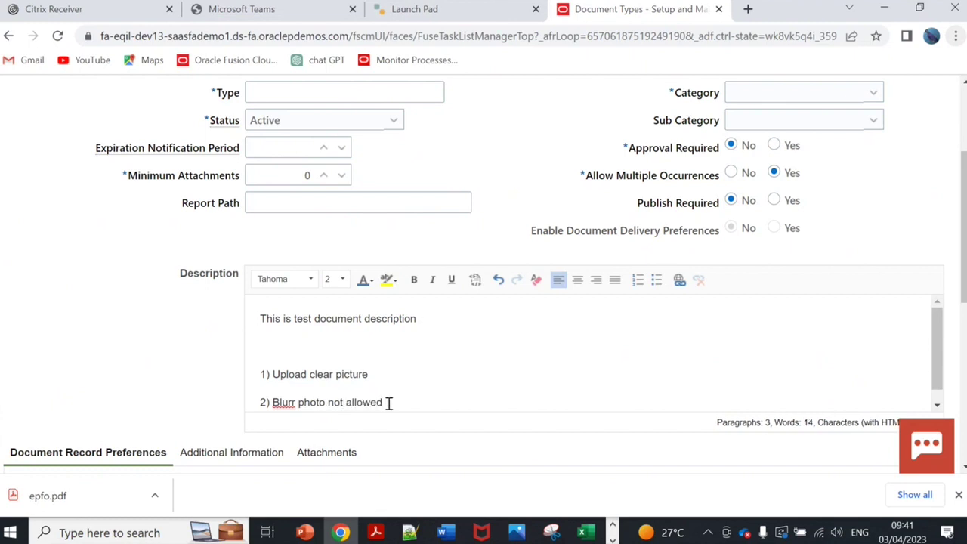
# Format the two lines as bullet points and colour the first description line blue.
pyautogui.moveTo(388, 403); pyautogui.dragTo(259, 371)
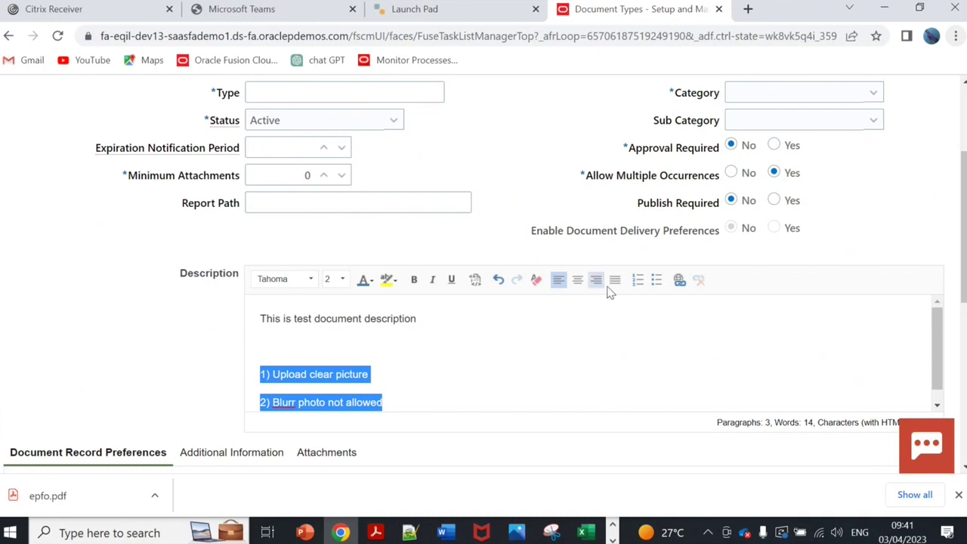
pyautogui.click(639, 280)
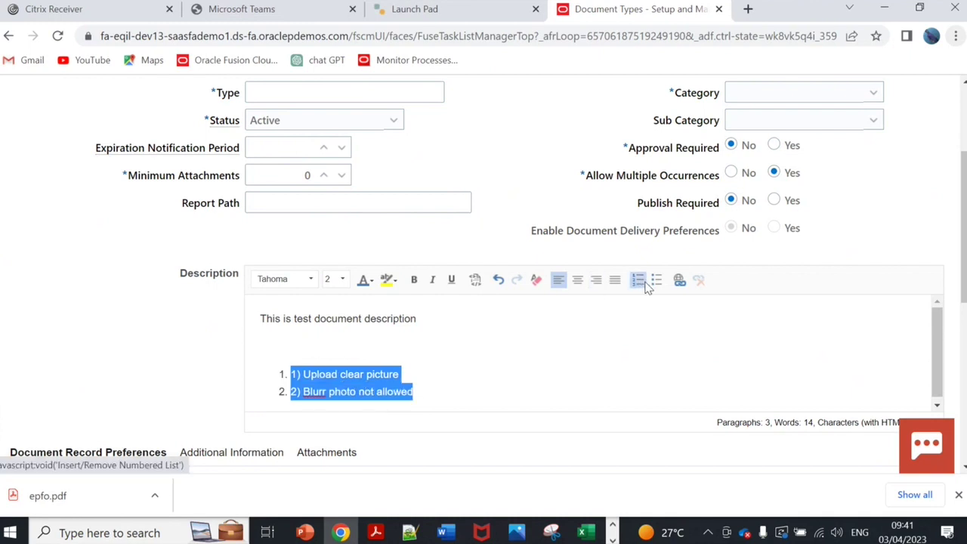
pyautogui.click(655, 280)
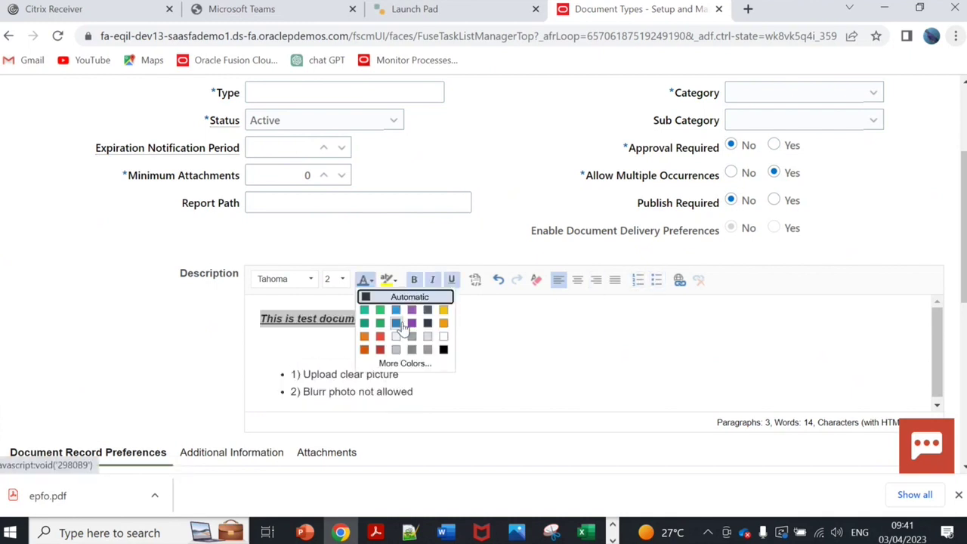
pyautogui.click(398, 323)
pyautogui.click(469, 358)
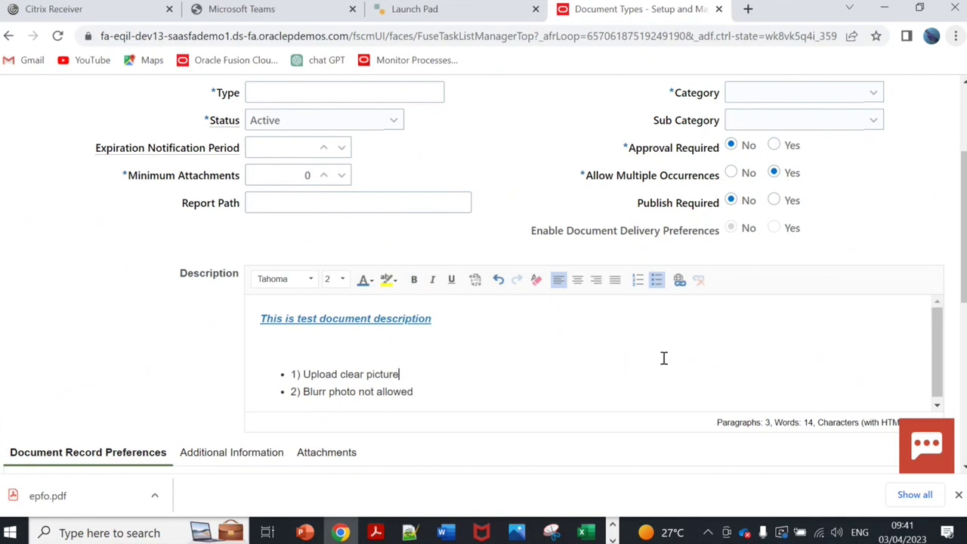
pyautogui.scroll(-2, 436, 258)
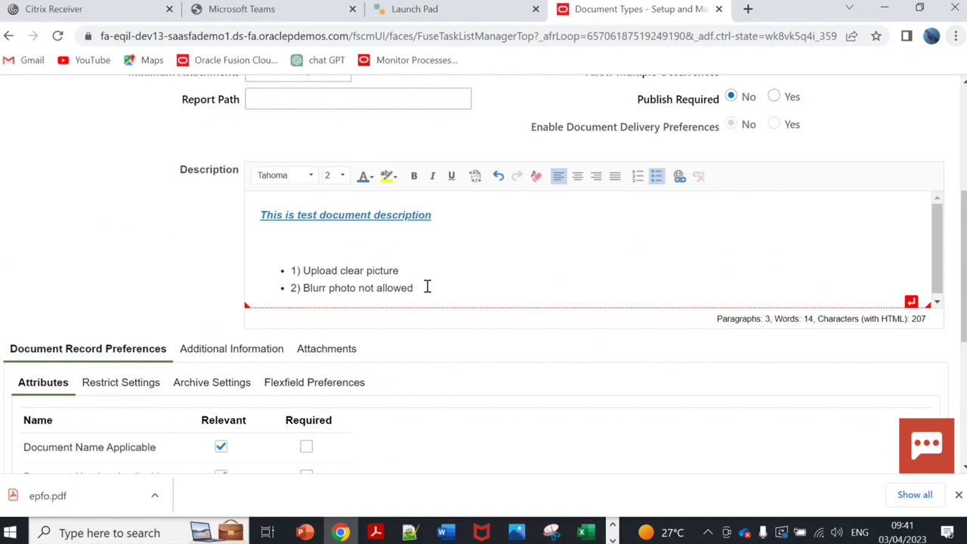
pyautogui.click(427, 287)
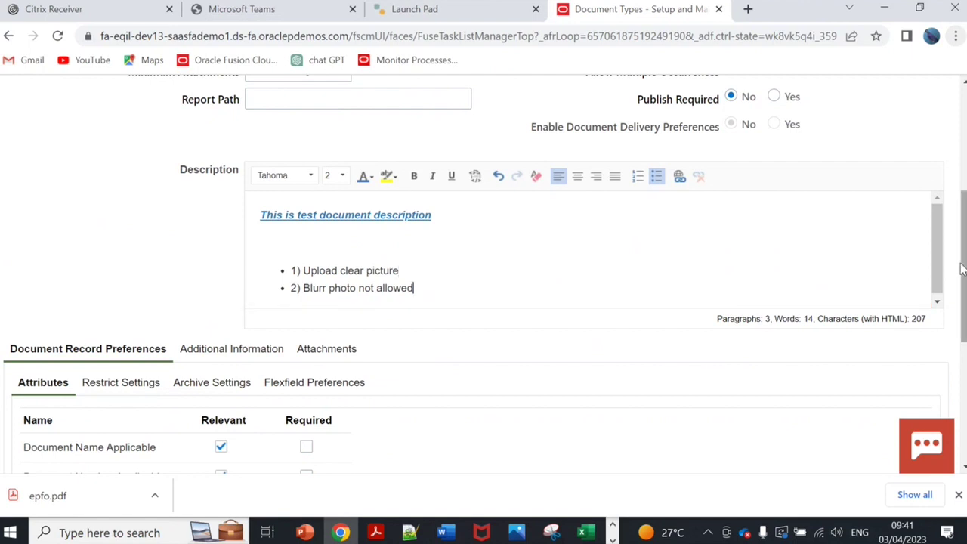
pyautogui.moveTo(965, 272); pyautogui.dragTo(965, 214)
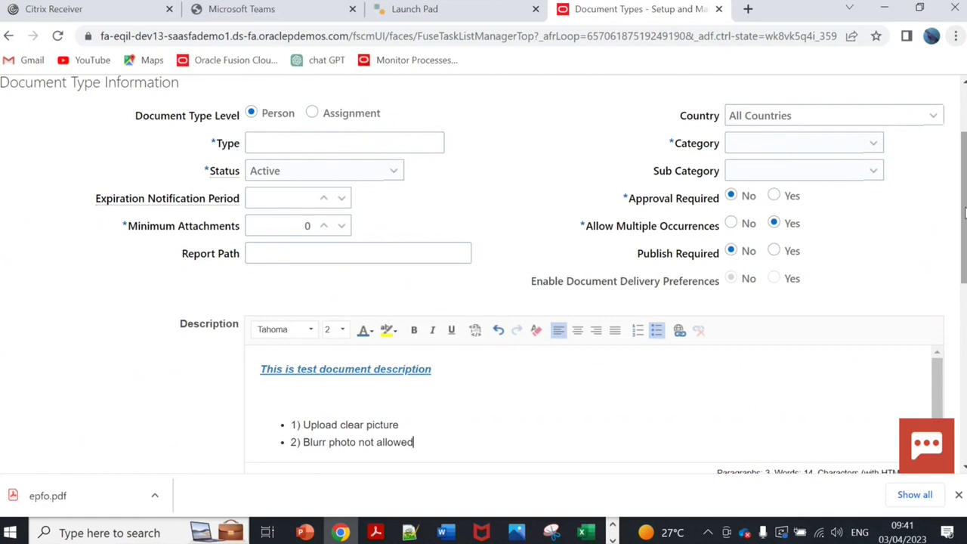
pyautogui.hotkey('alt', 'Tab')
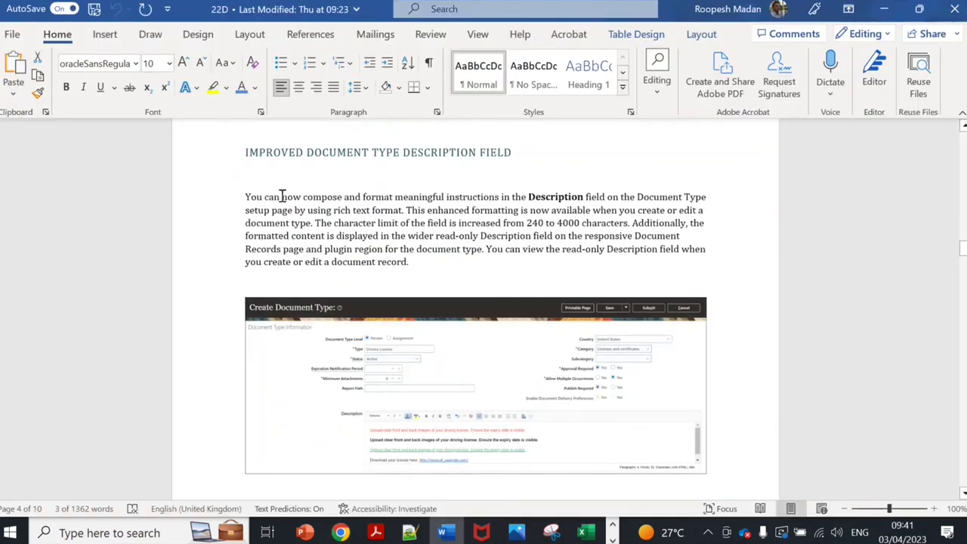
# Highlight the formatted-instructions and 4000-character limit points, then scroll to the mass download section.
pyautogui.moveTo(254, 195); pyautogui.dragTo(594, 200)
pyautogui.moveTo(427, 211); pyautogui.dragTo(600, 230)
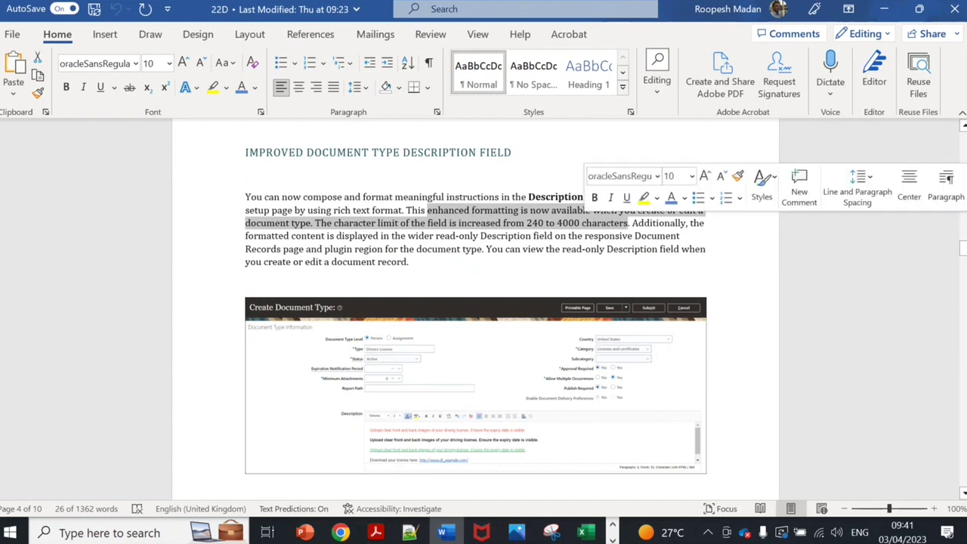
pyautogui.scroll(-4, 469, 306)
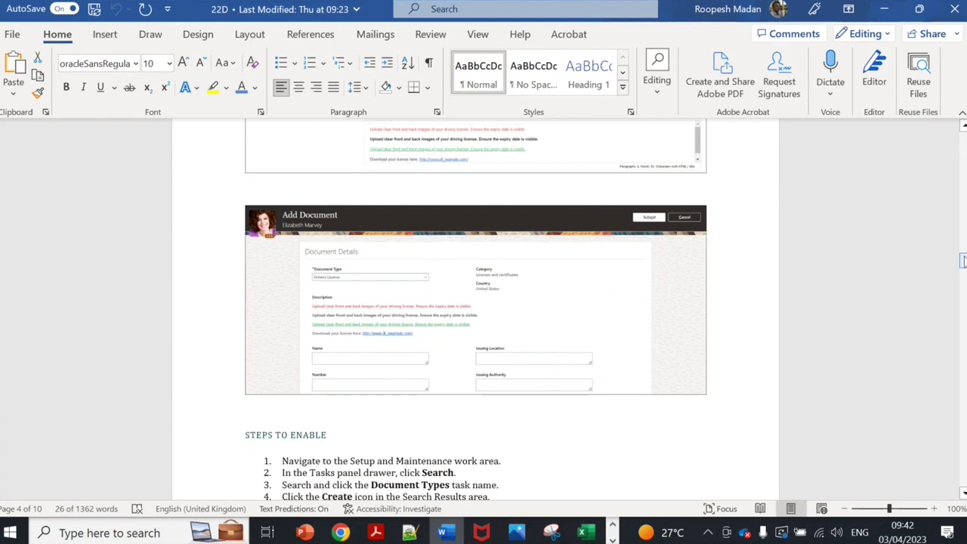
pyautogui.moveTo(963, 261); pyautogui.dragTo(964, 273)
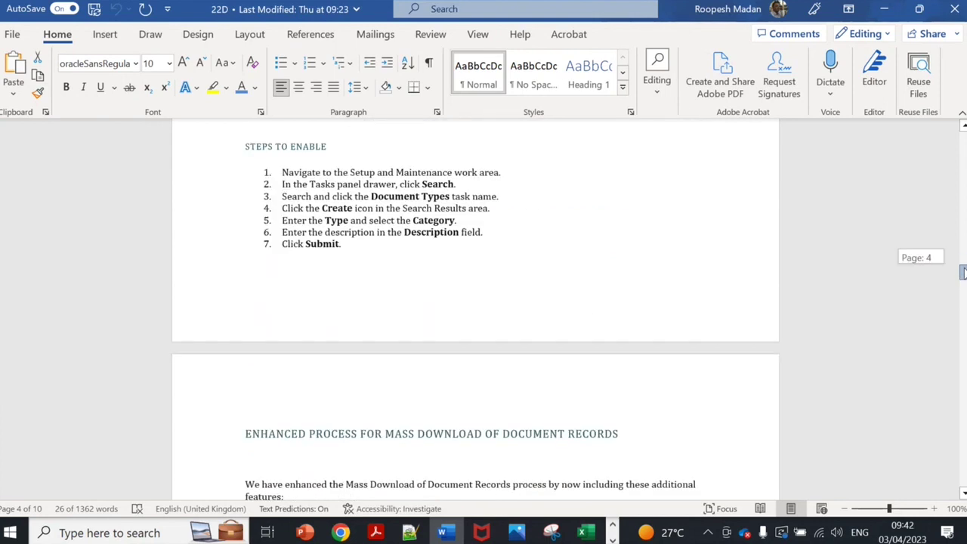
pyautogui.moveTo(345, 171); pyautogui.dragTo(389, 253)
pyautogui.moveTo(964, 273); pyautogui.dragTo(964, 281)
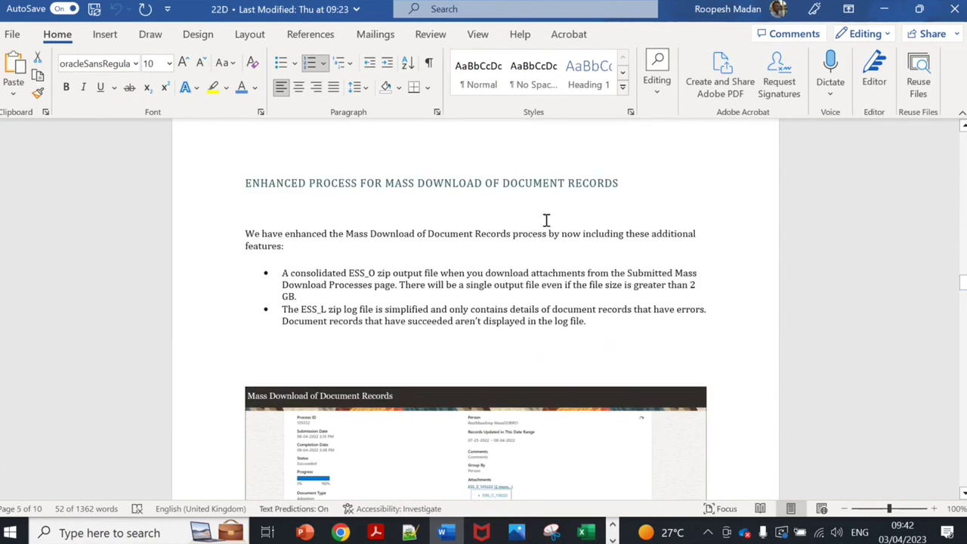
# Highlight the mass download heading, the ESS_O single output file and ESS_L simplified log points.
pyautogui.moveTo(401, 182); pyautogui.dragTo(607, 182)
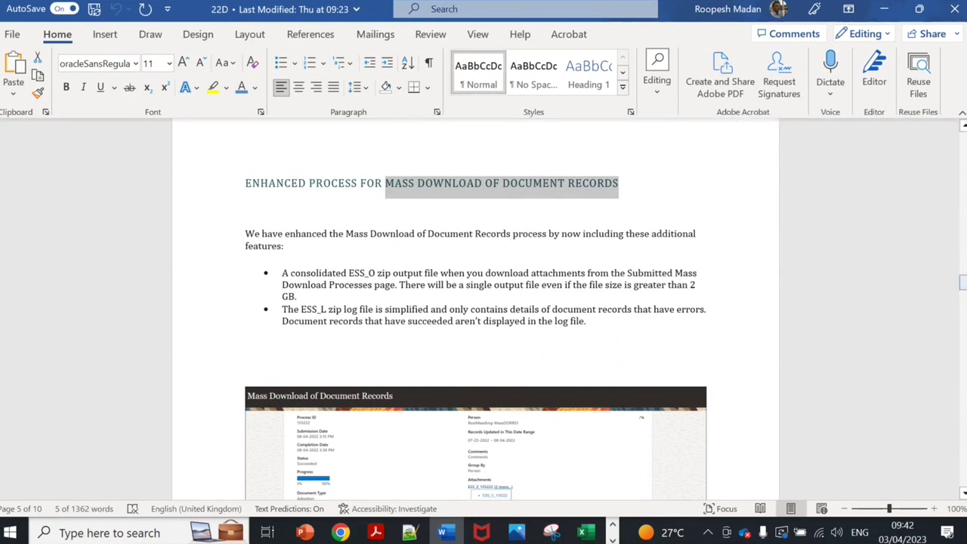
pyautogui.moveTo(963, 281); pyautogui.dragTo(963, 283)
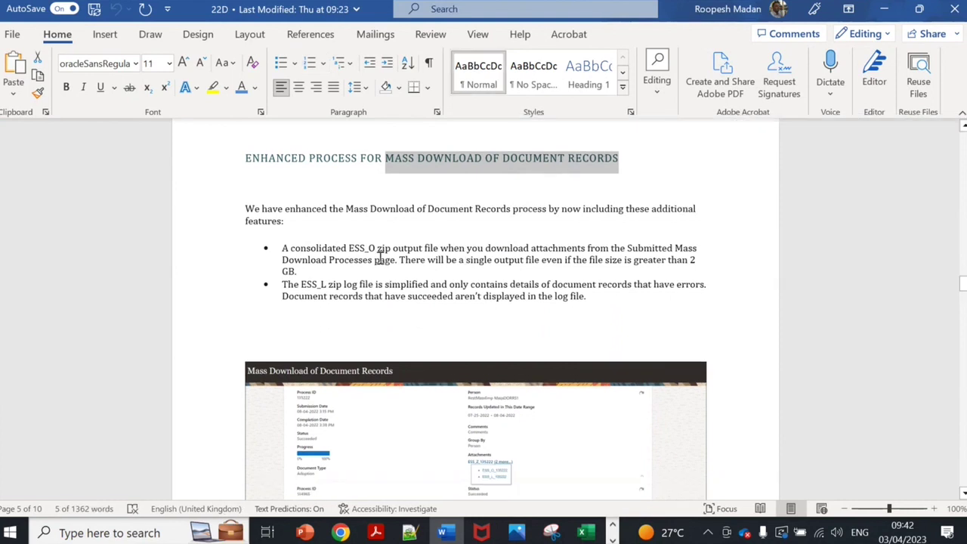
pyautogui.moveTo(350, 248); pyautogui.dragTo(392, 248)
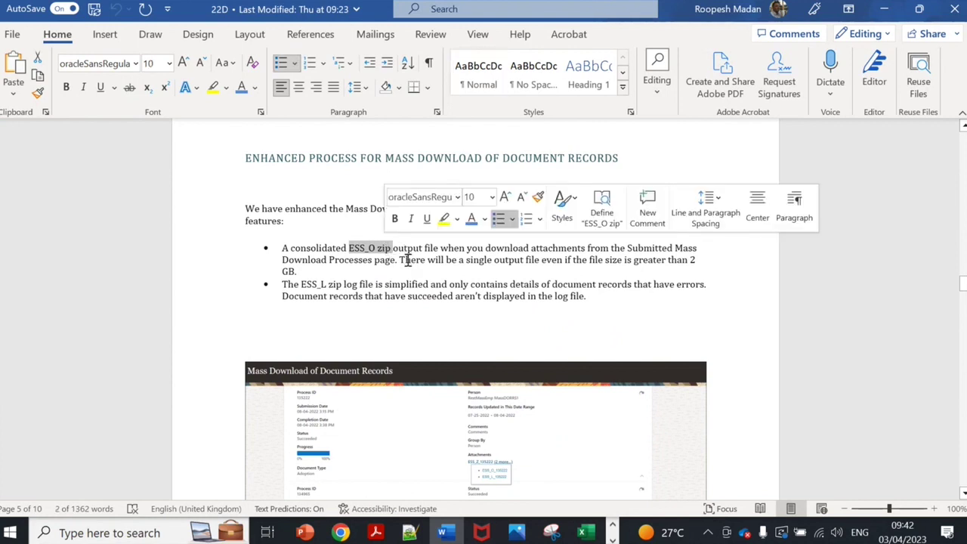
pyautogui.moveTo(399, 260); pyautogui.dragTo(444, 260)
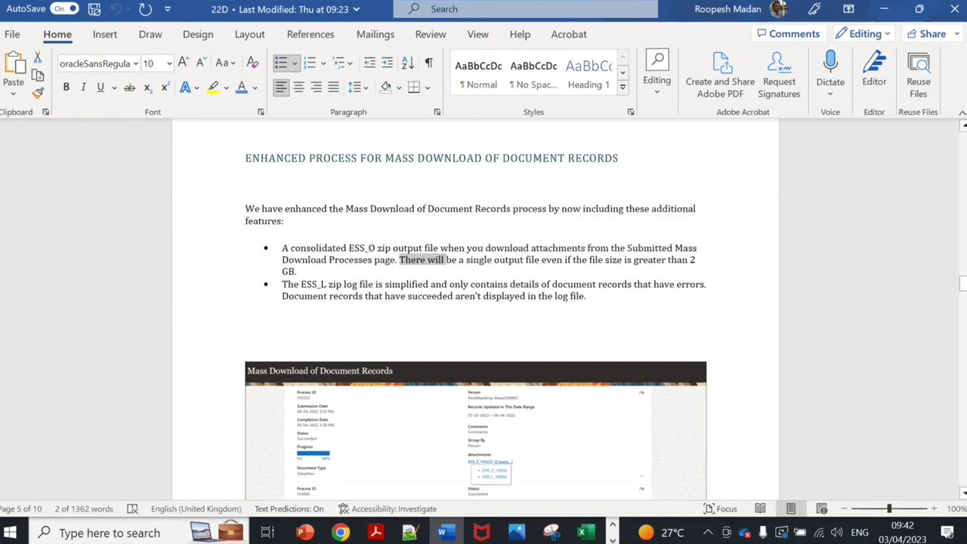
pyautogui.moveTo(318, 284); pyautogui.dragTo(461, 286)
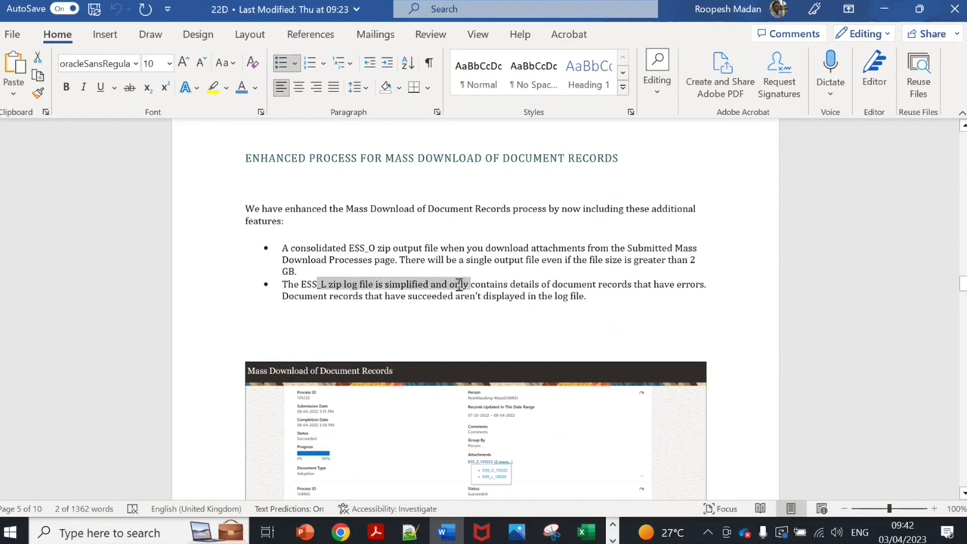
pyautogui.moveTo(460, 284); pyautogui.dragTo(538, 300)
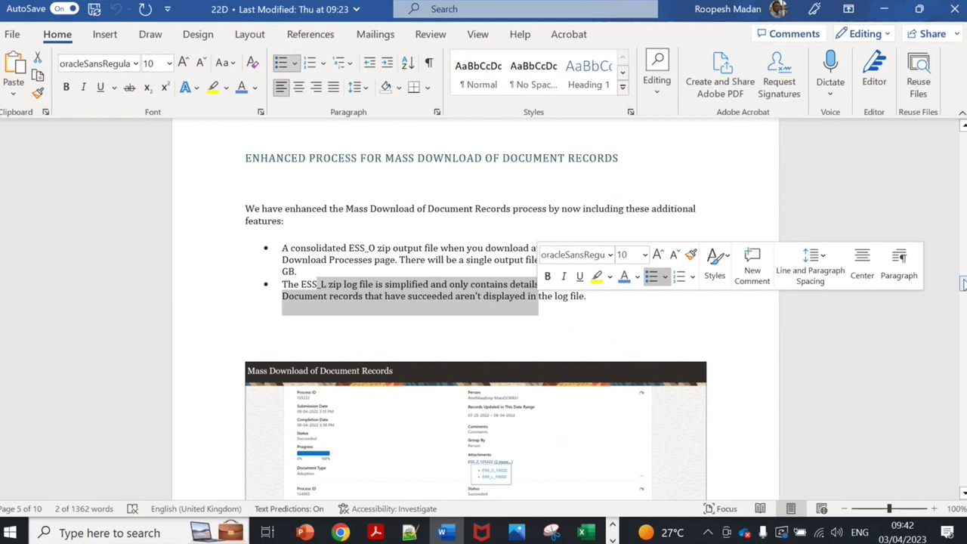
pyautogui.moveTo(963, 281); pyautogui.dragTo(963, 287)
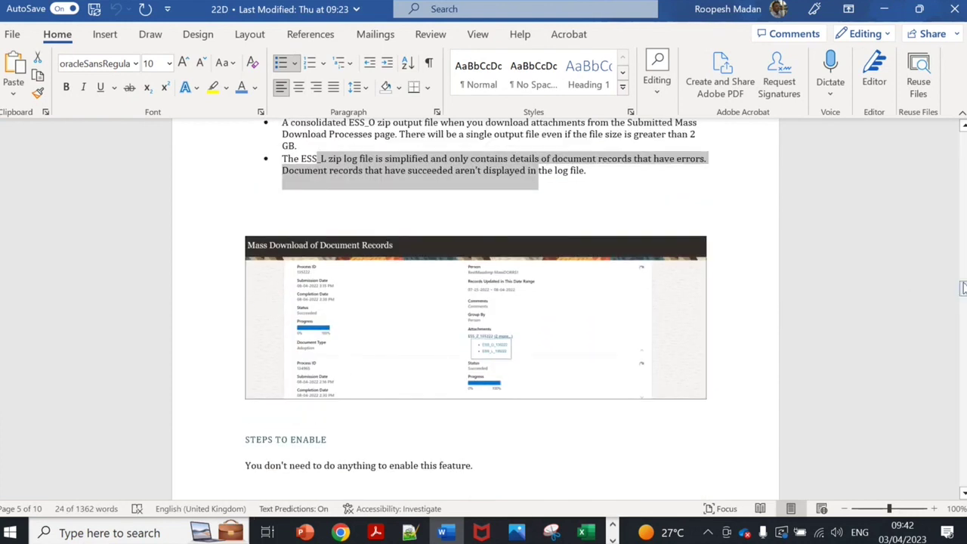
pyautogui.moveTo(963, 288); pyautogui.dragTo(963, 293)
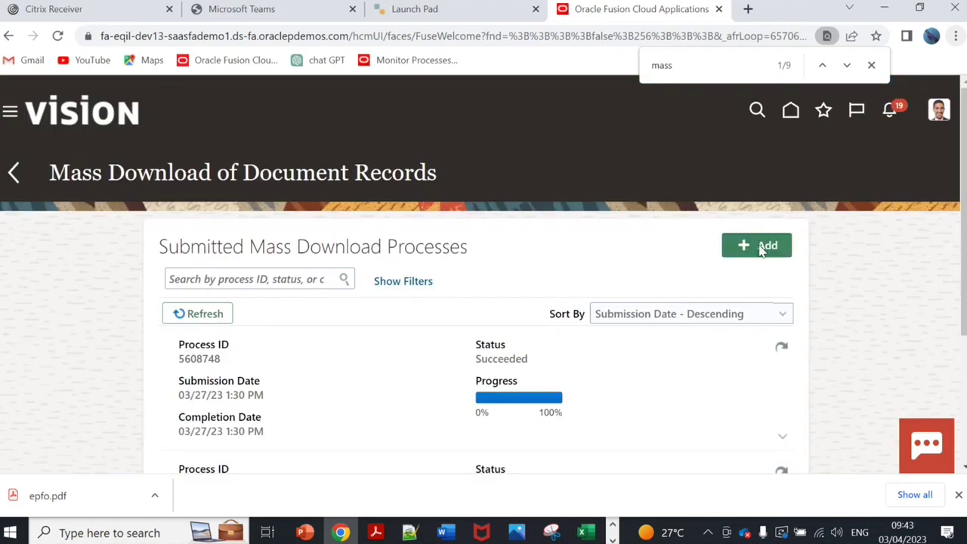
# Start a mass download request with document type Background Check and category Employment.
pyautogui.click(760, 244)
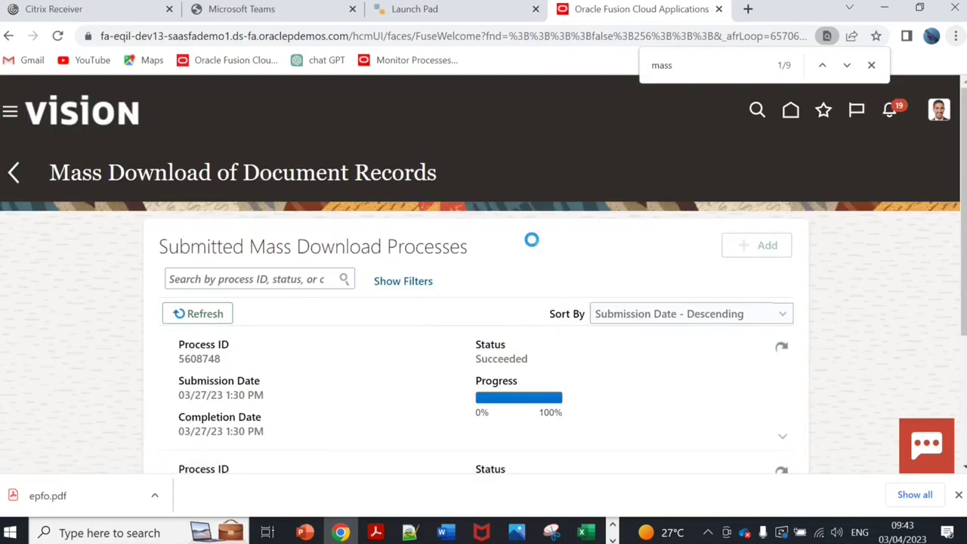
pyautogui.click(406, 383)
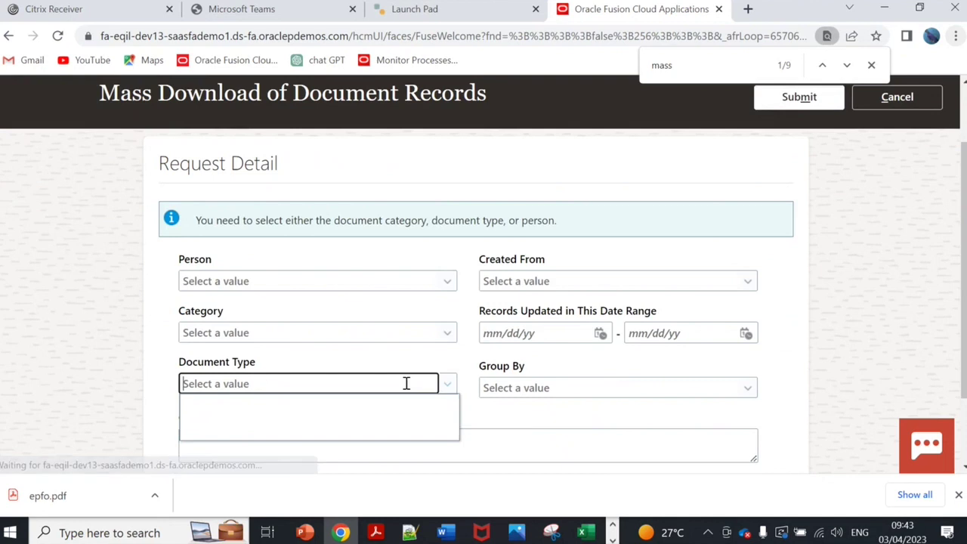
pyautogui.write('ba')
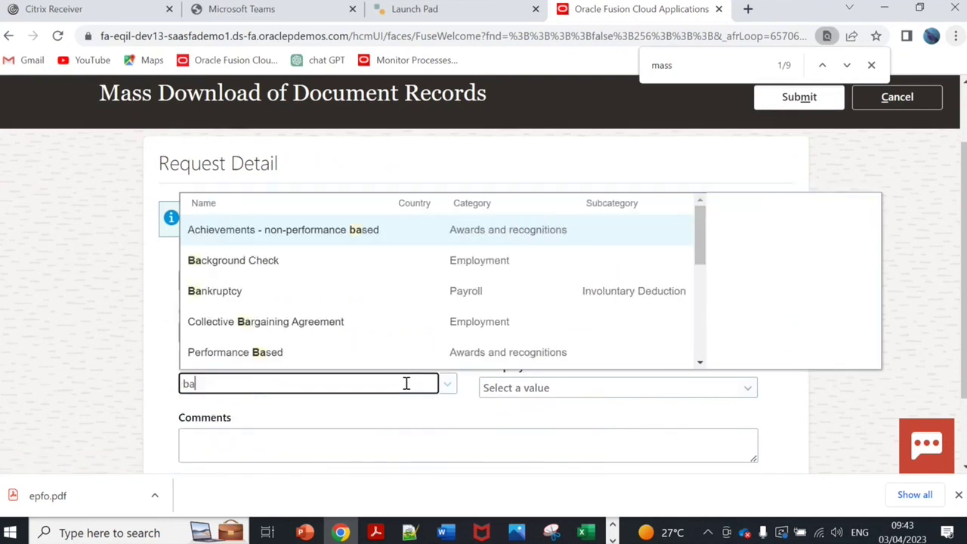
pyautogui.click(328, 254)
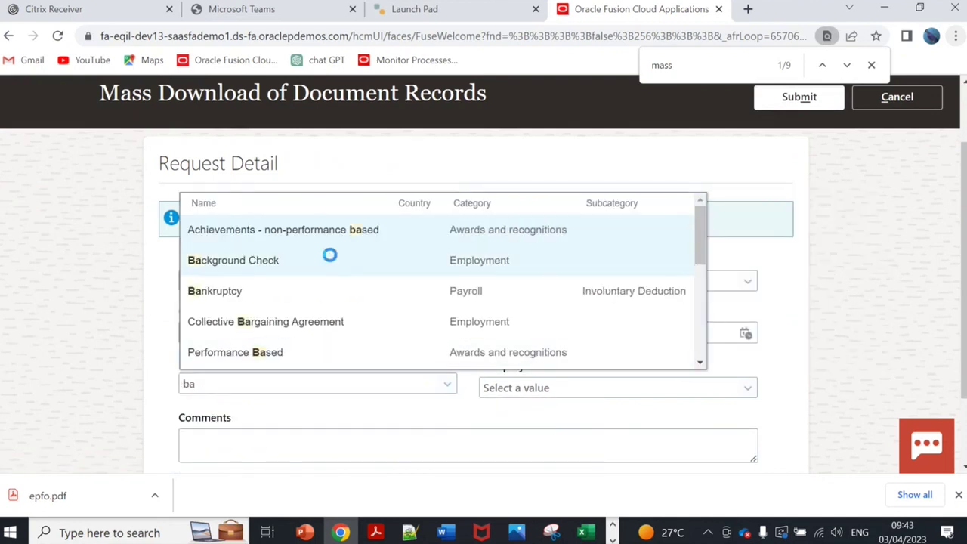
pyautogui.click(395, 334)
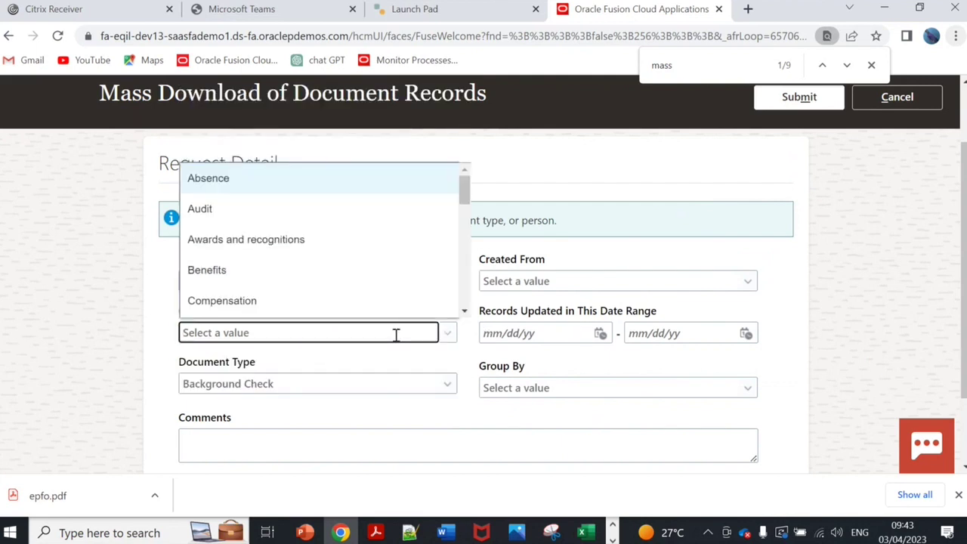
pyautogui.write('e')
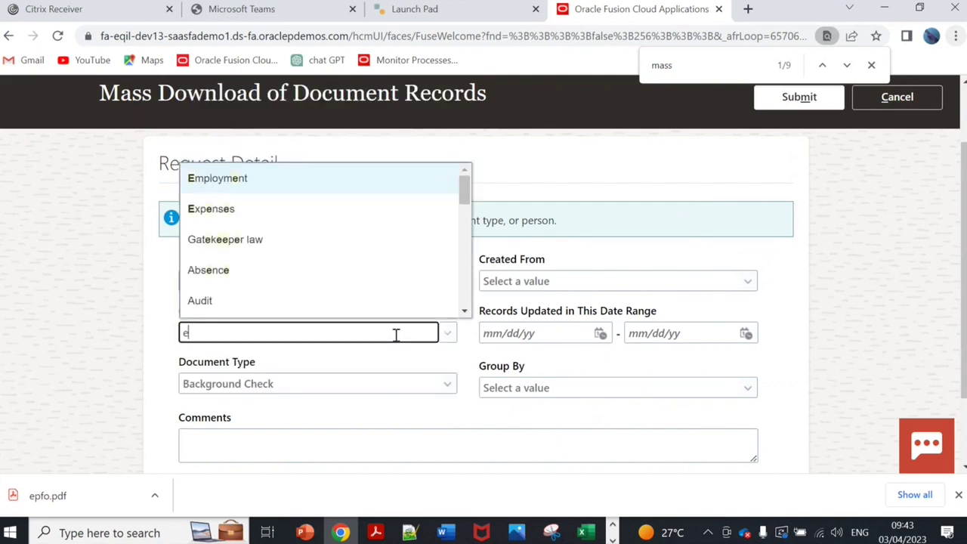
pyautogui.click(257, 179)
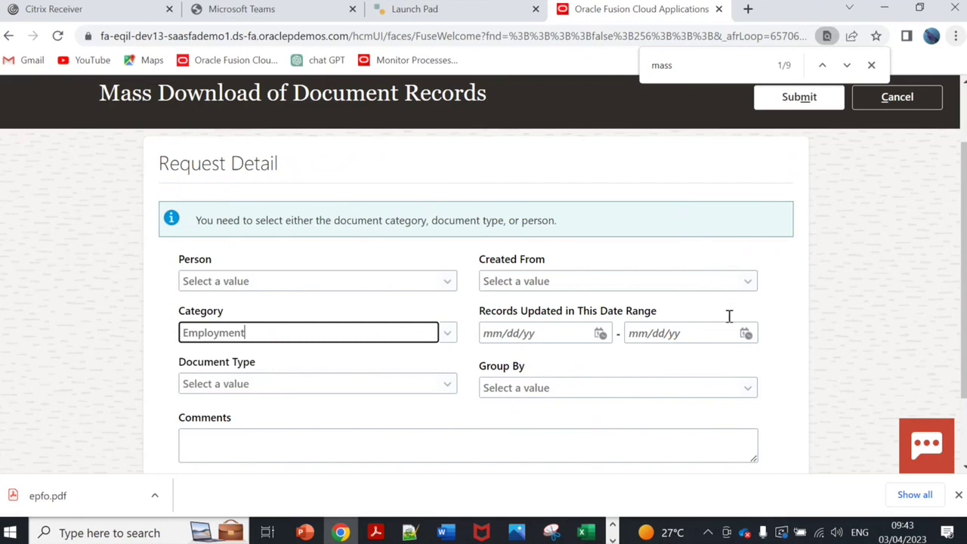
# Submit the request and list all attachments of finished process 5616023.
pyautogui.scroll(-2, 484, 287)
pyautogui.scroll(4, 484, 287)
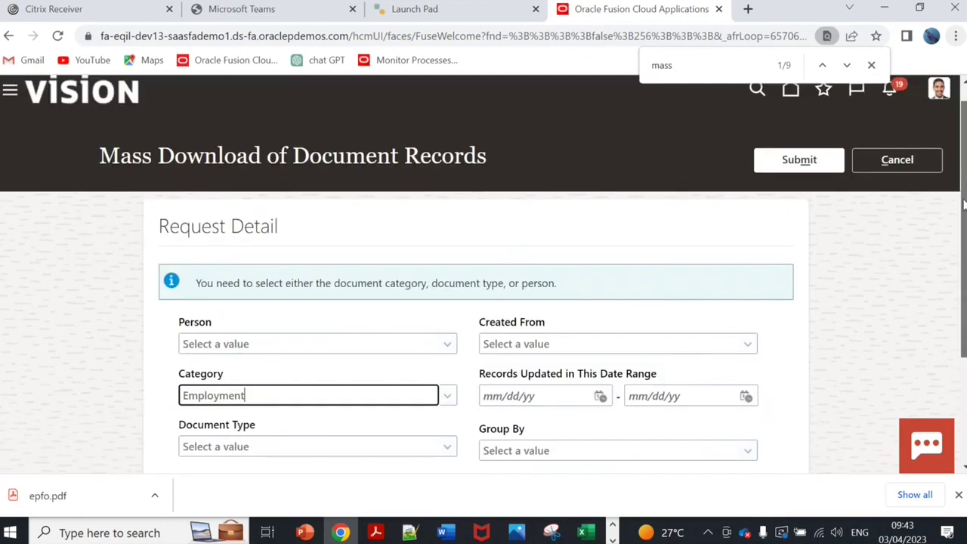
pyautogui.click(797, 160)
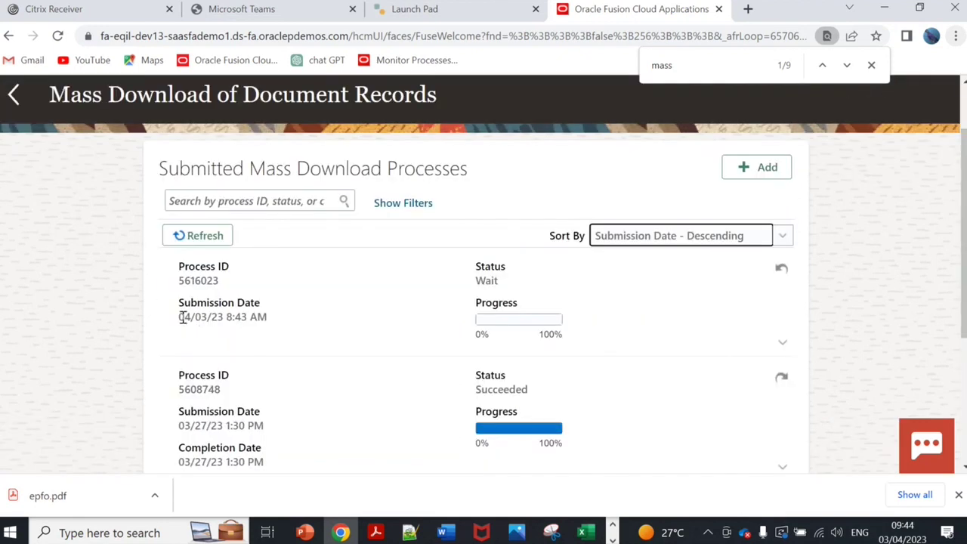
pyautogui.moveTo(181, 317); pyautogui.dragTo(204, 317)
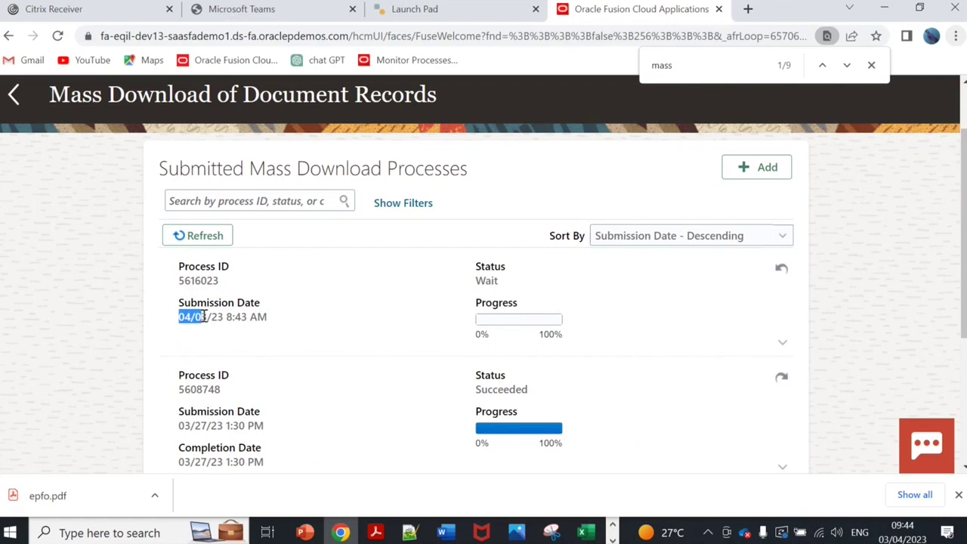
pyautogui.scroll(-1, 401, 284)
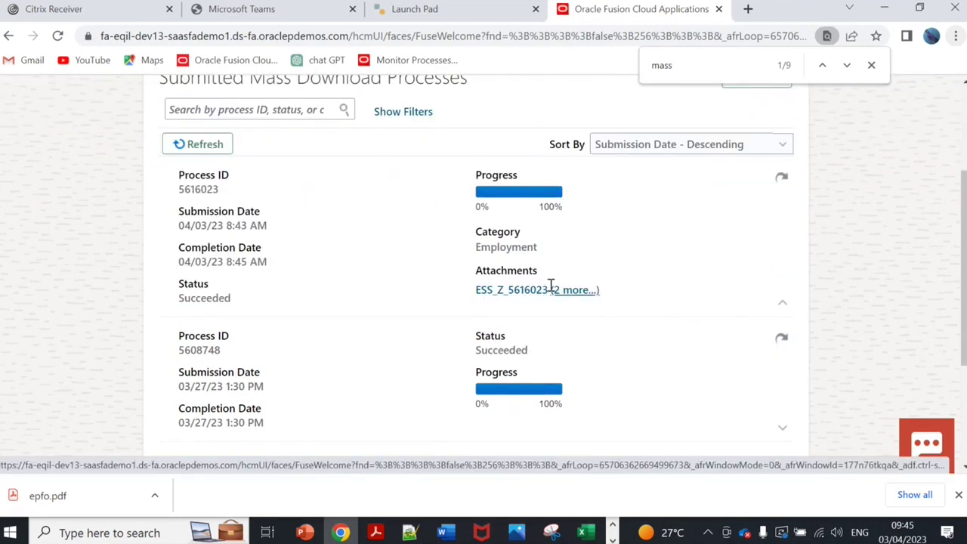
pyautogui.click(565, 290)
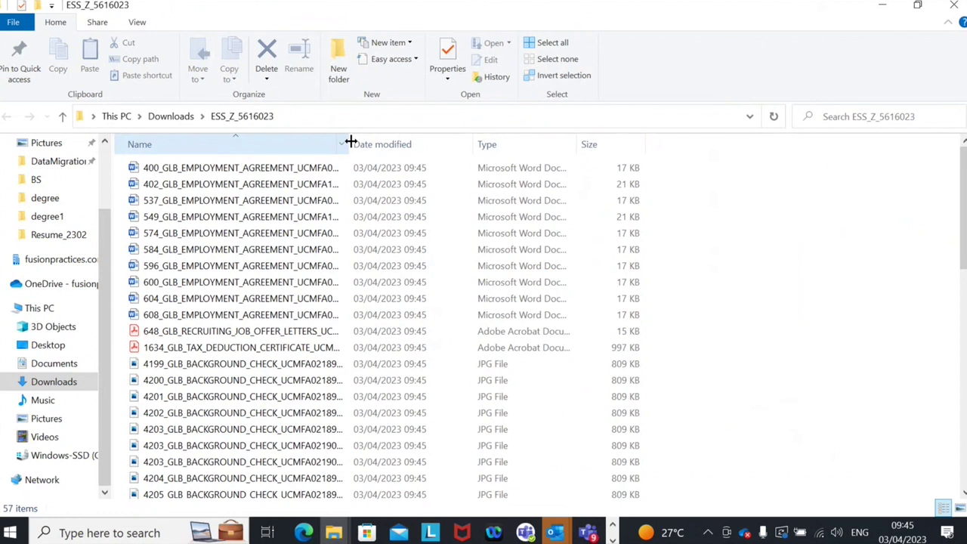
# Widen the Name column and scroll to the last of the 57 files in ESS_Z_5616023.
pyautogui.moveTo(352, 142); pyautogui.dragTo(504, 142)
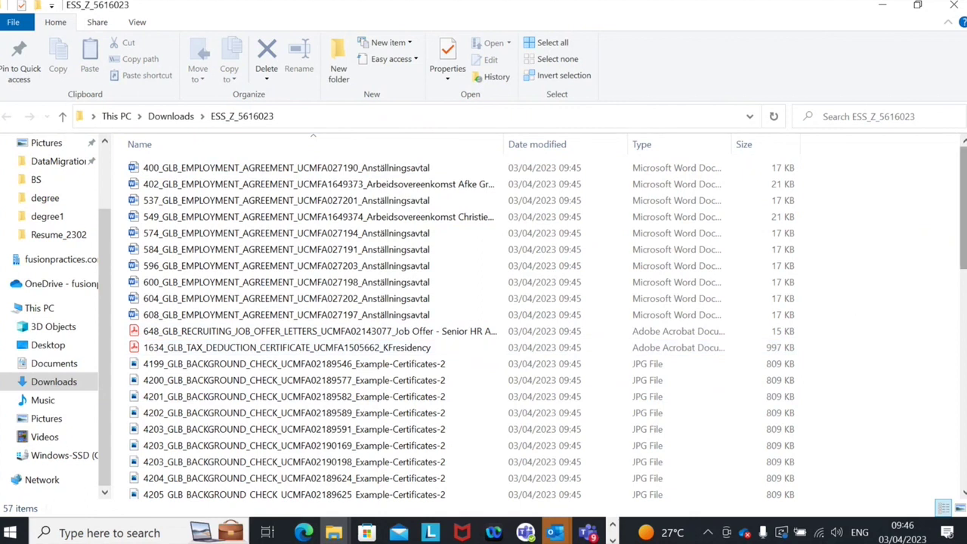
pyautogui.moveTo(962, 212); pyautogui.dragTo(964, 481)
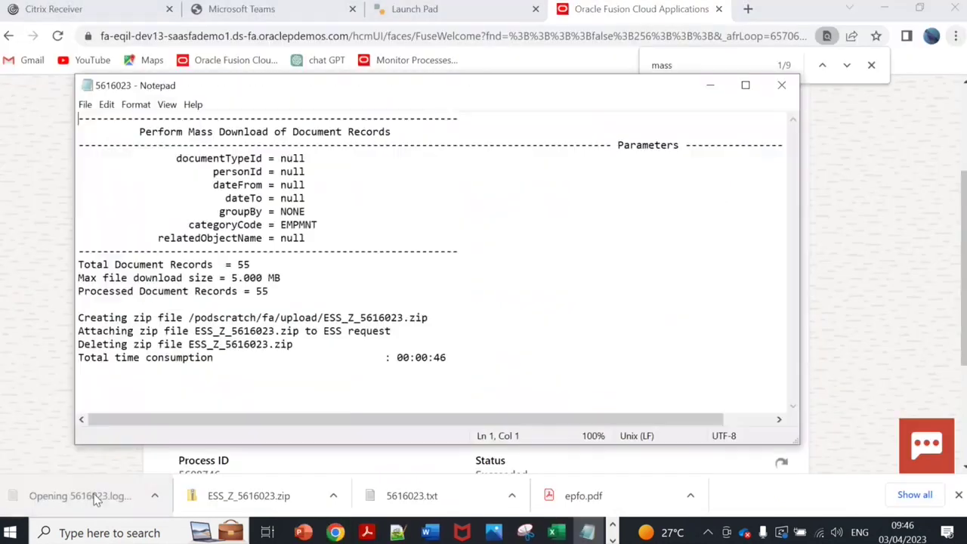
# Select the 5616023 mass download log's parameters and record totals in Notepad.
pyautogui.click(456, 364)
pyautogui.moveTo(456, 364); pyautogui.dragTo(121, 145)
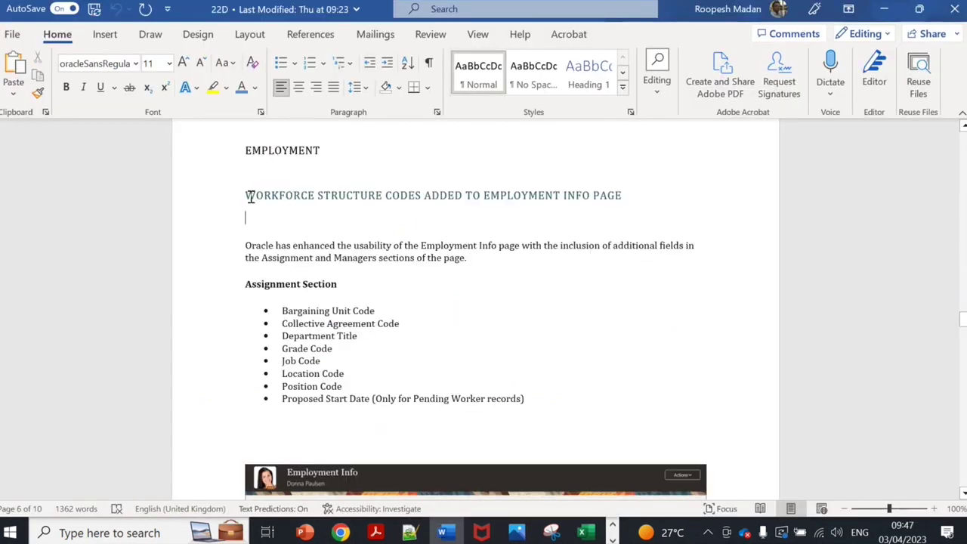
# Review the Workforce Structure Codes heading and assignment code field list, then return to Oracle Fusion.
pyautogui.moveTo(282, 195); pyautogui.dragTo(642, 194)
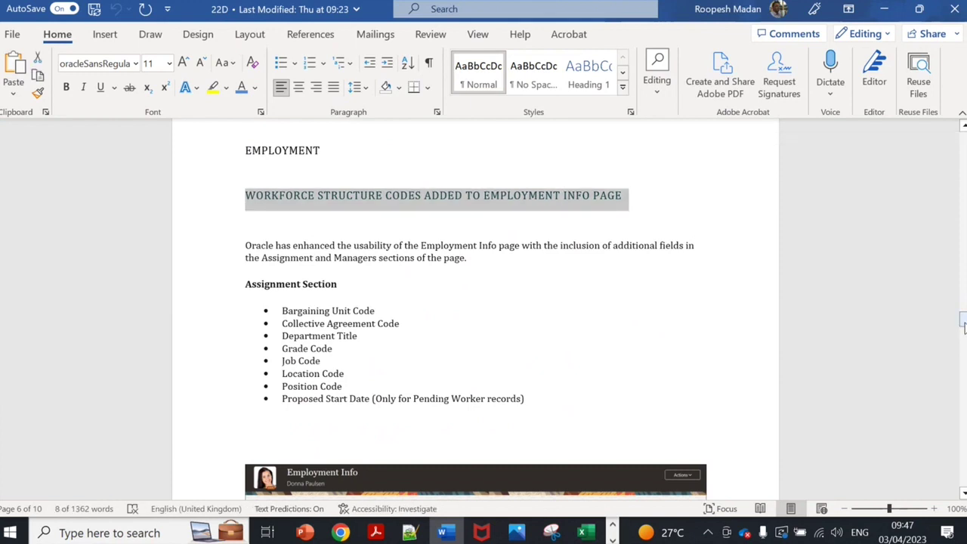
pyautogui.moveTo(963, 323); pyautogui.dragTo(964, 328)
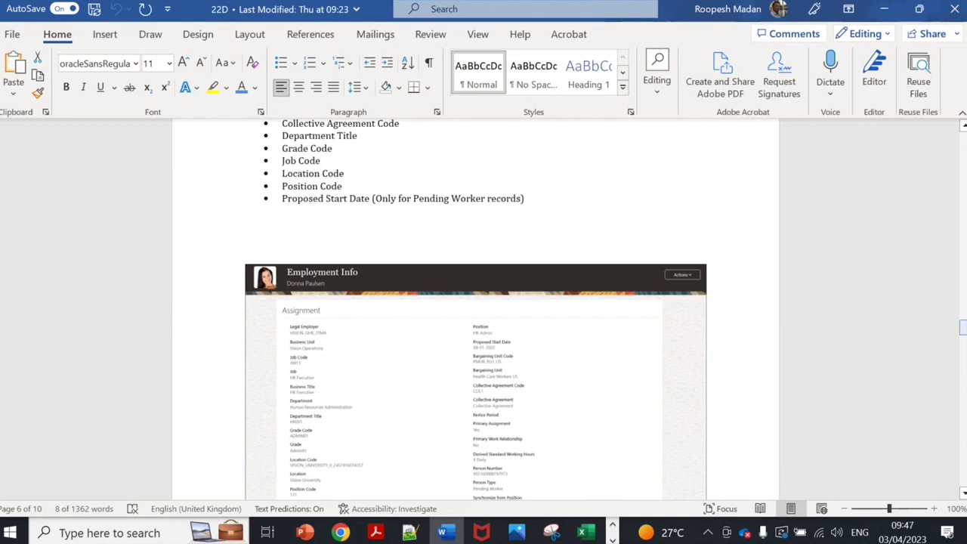
pyautogui.scroll(2, 476, 302)
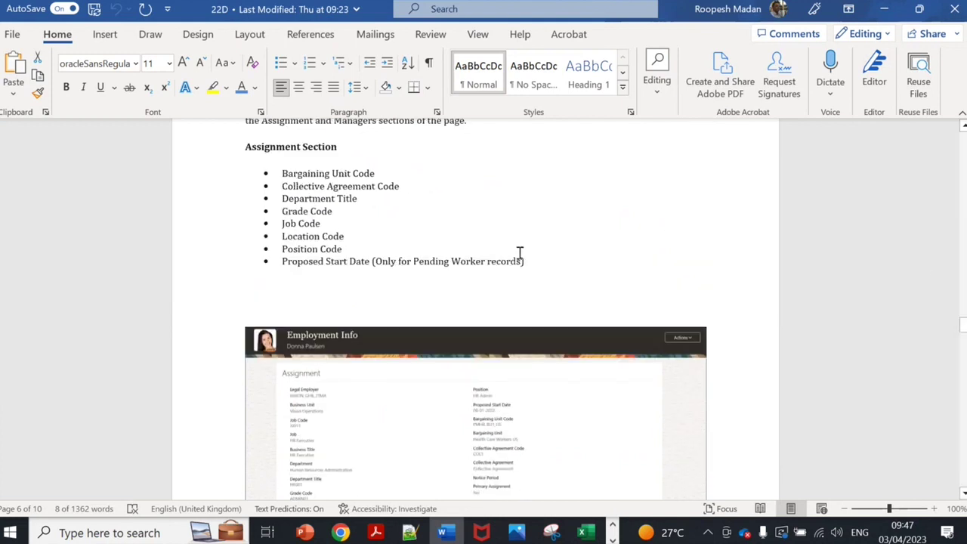
pyautogui.moveTo(282, 173); pyautogui.dragTo(391, 235)
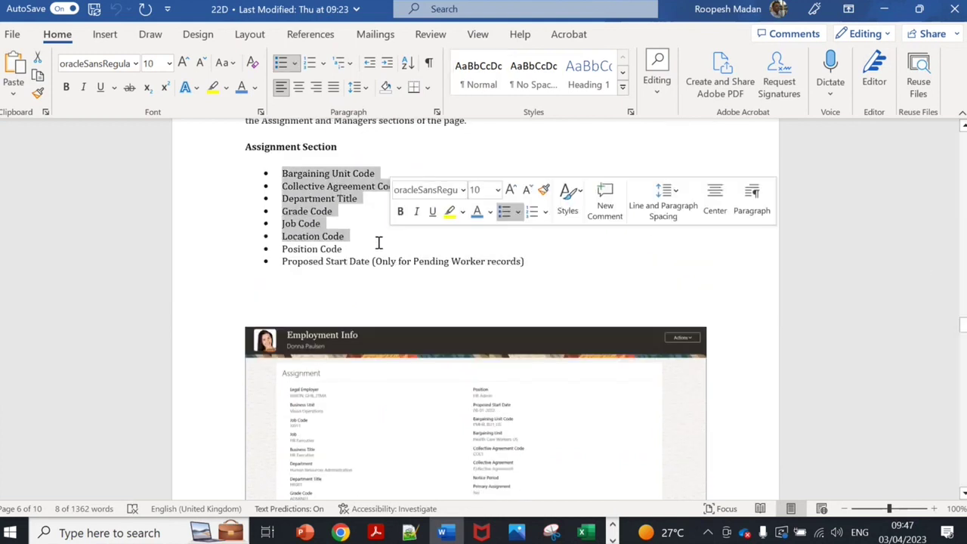
pyautogui.click(360, 250)
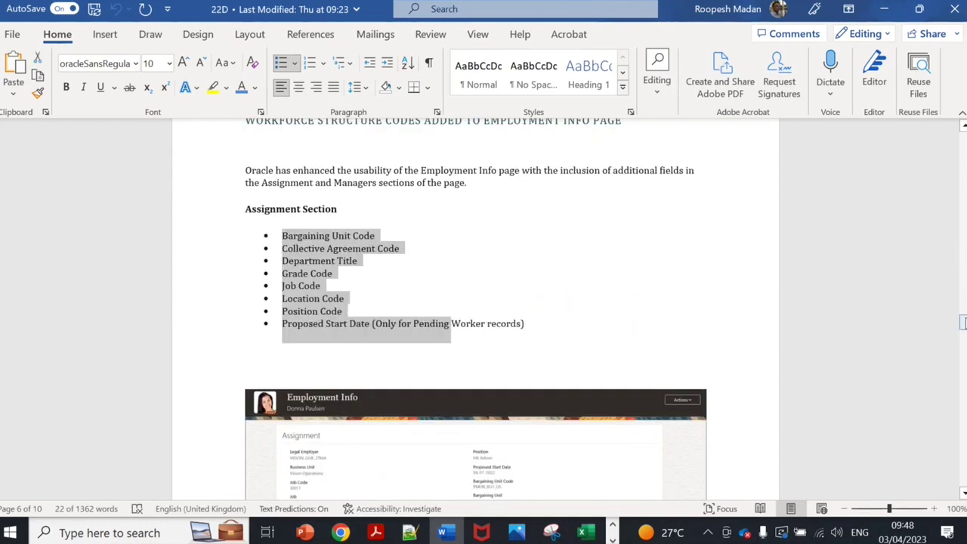
pyautogui.moveTo(963, 323); pyautogui.dragTo(963, 347)
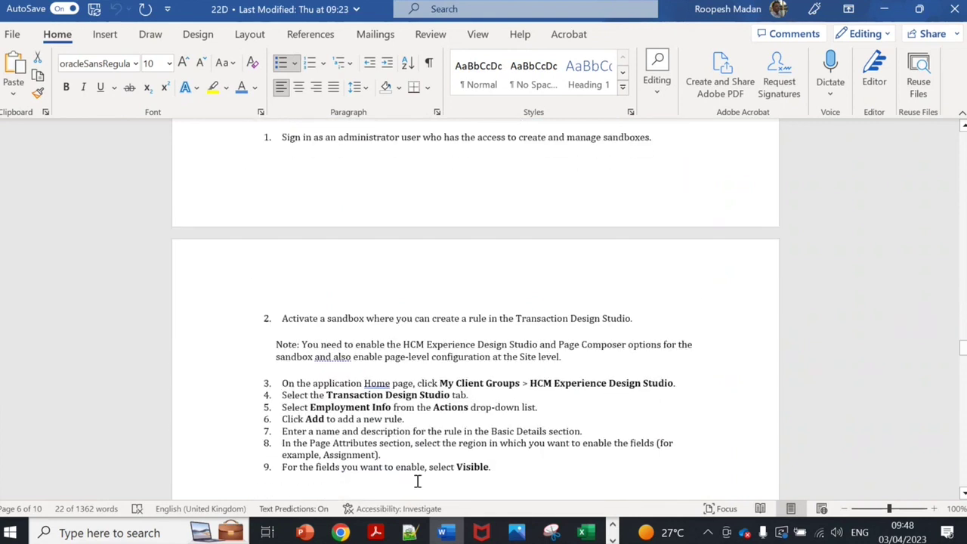
pyautogui.hotkey('alt', 'Tab')
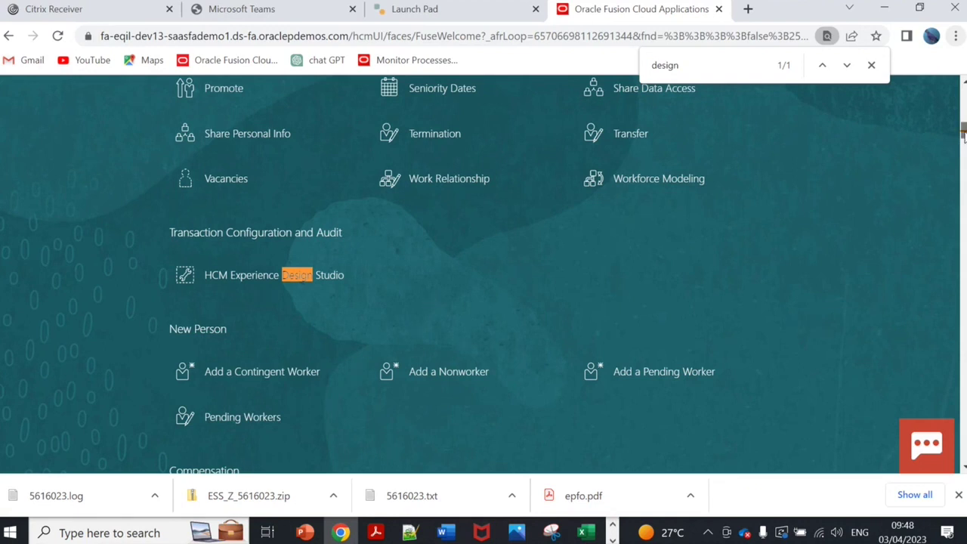
# Open HCM Experience Design Studio in a single tab and go to Transaction Design Studio.
pyautogui.moveTo(963, 132)
pyautogui.mouseDown()
pyautogui.moveTo(963, 85)
pyautogui.moveTo(960, 140)
pyautogui.mouseUp()
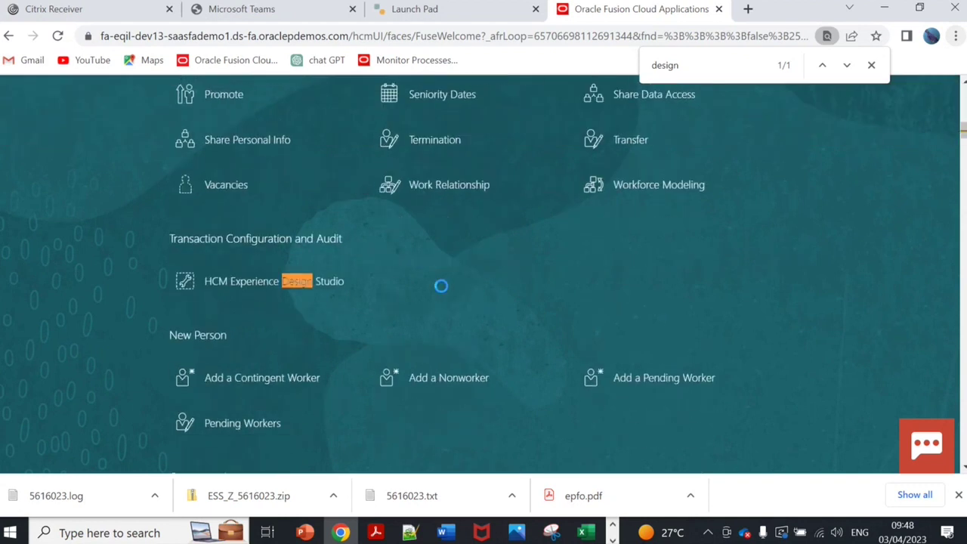
pyautogui.hotkey('ctrl', 'Return')
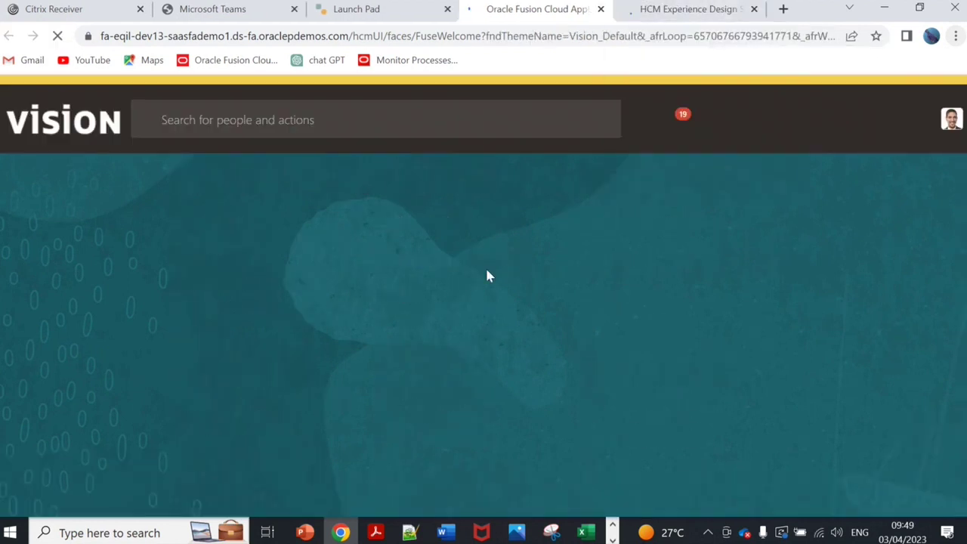
pyautogui.click(686, 9)
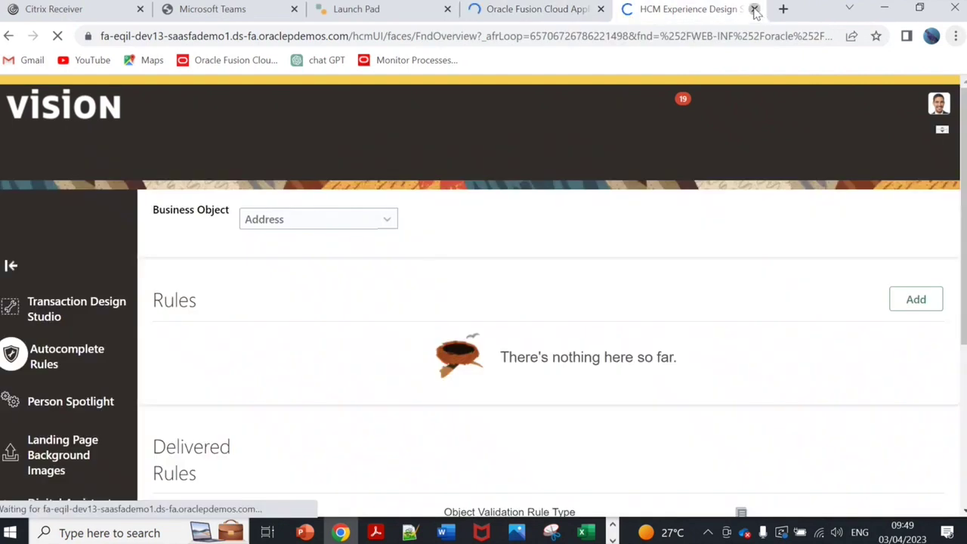
pyautogui.click(755, 10)
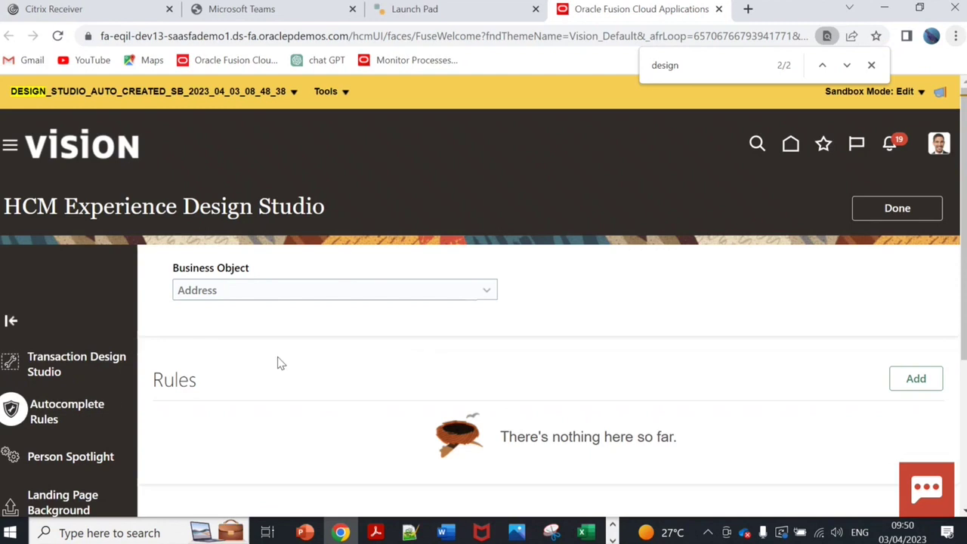
pyautogui.click(93, 368)
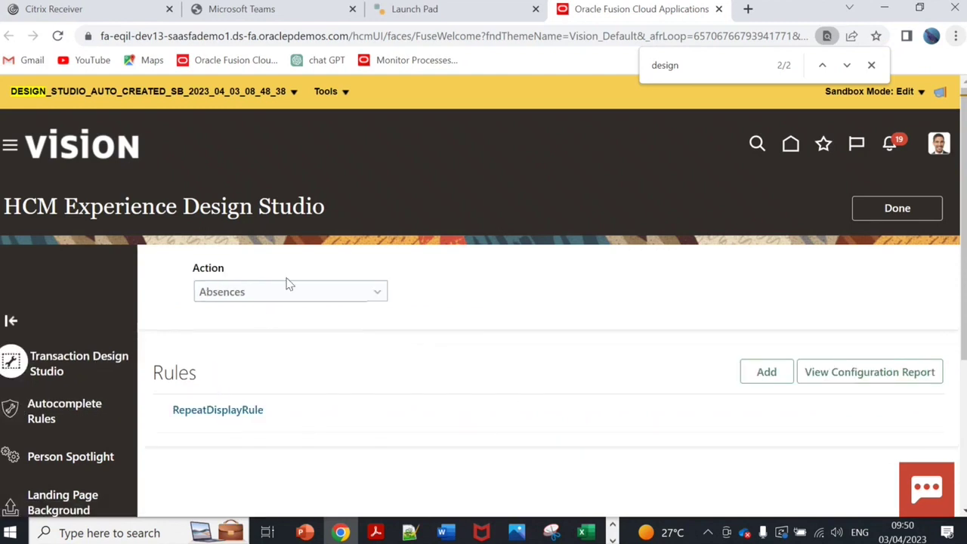
# Choose Employment Info as the action in Transaction Design Studio.
pyautogui.click(278, 294)
pyautogui.write('em')
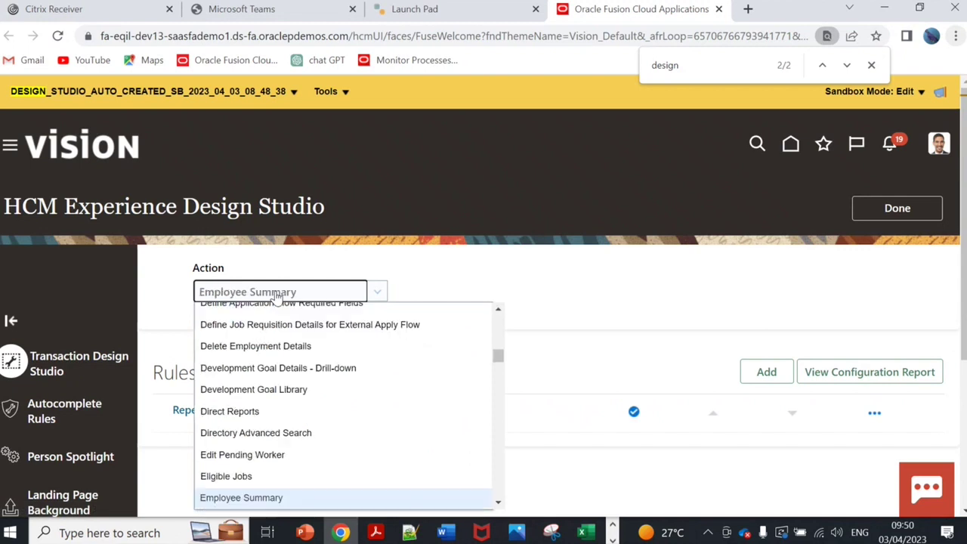
pyautogui.press('Down')
pyautogui.press('Return')
pyautogui.scroll(-3, 298, 238)
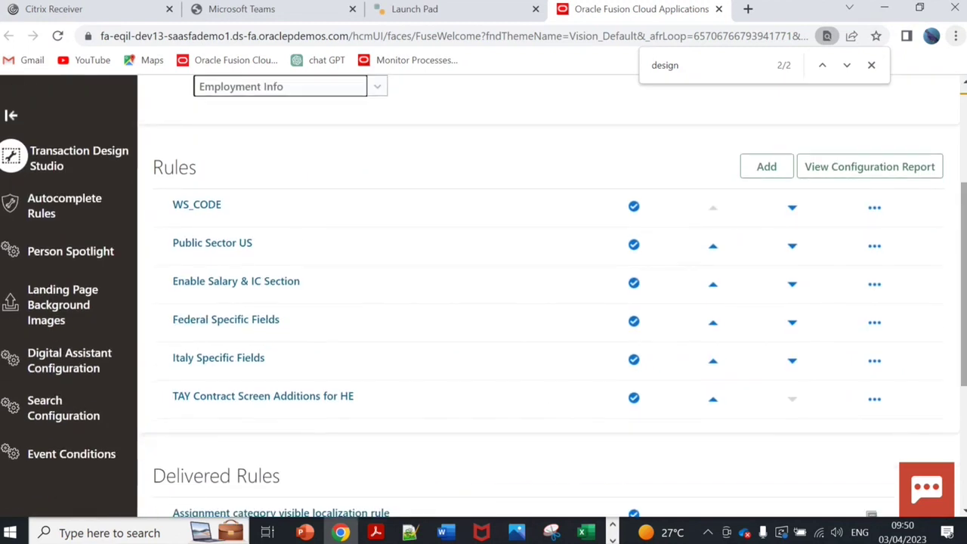
# Add a new rule named WS_code1 with description ws_code11, leaving roles unset.
pyautogui.click(763, 169)
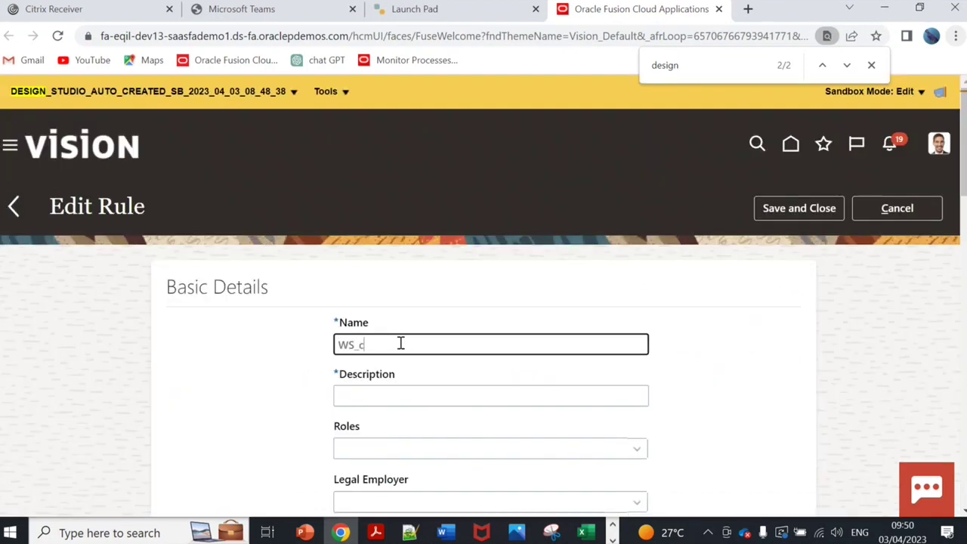
pyautogui.click(367, 389)
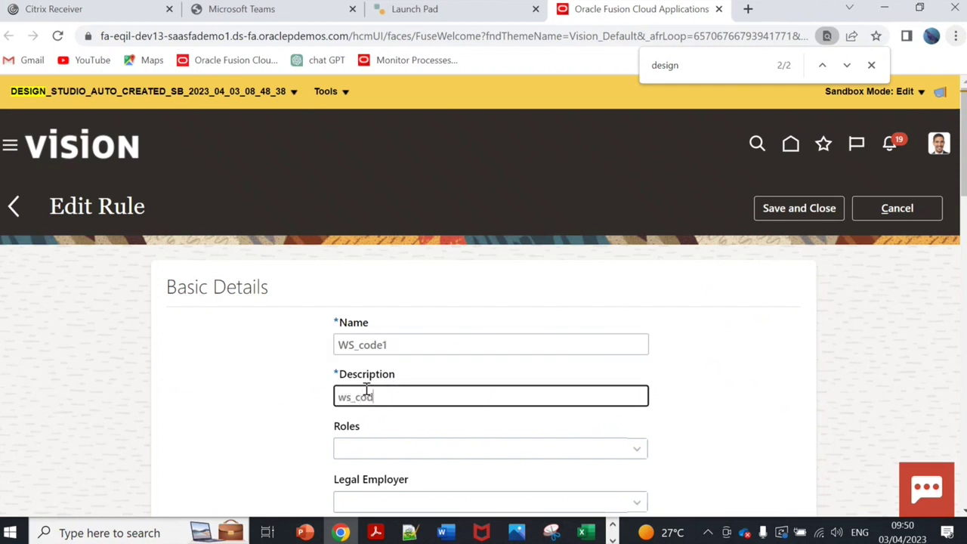
pyautogui.scroll(-3, 366, 390)
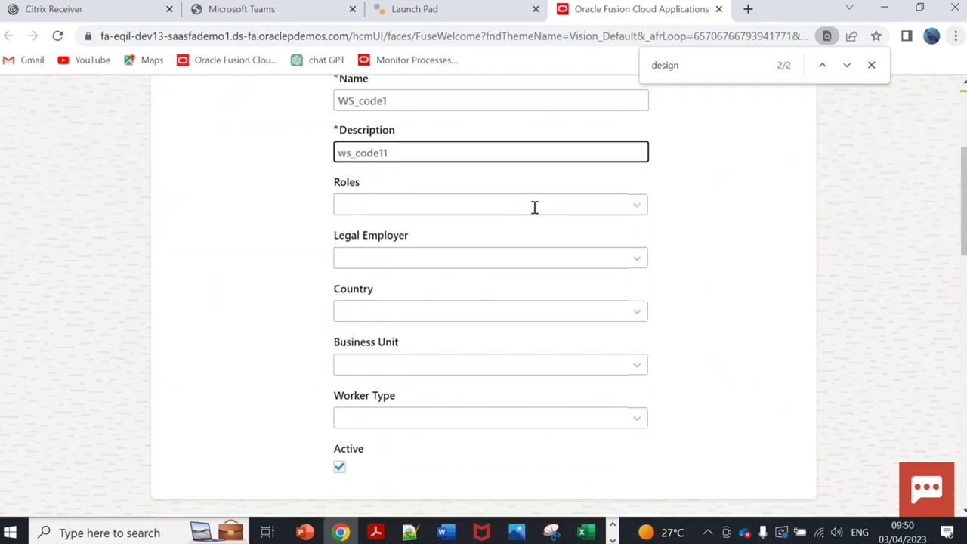
pyautogui.click(637, 205)
pyautogui.click(671, 208)
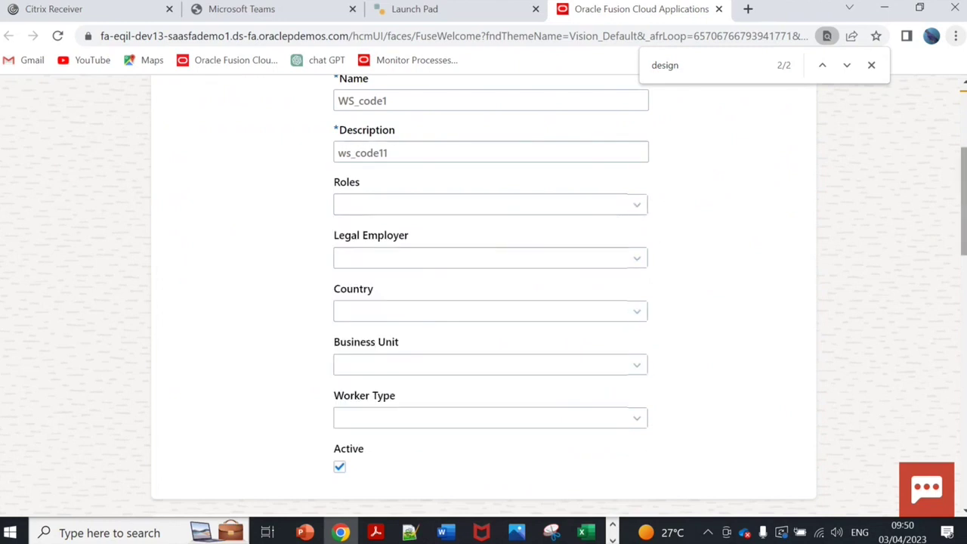
pyautogui.scroll(-2, 964, 227)
pyautogui.scroll(-6, 963, 238)
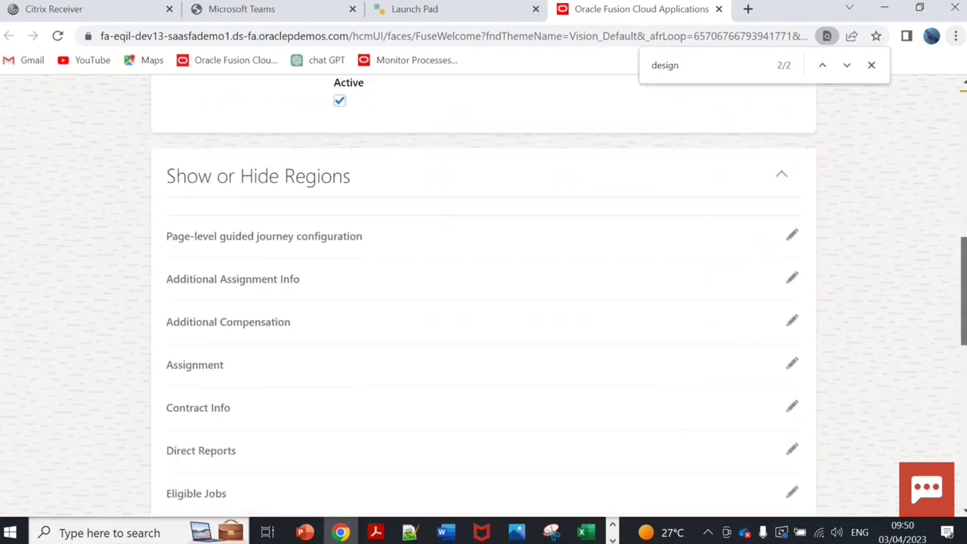
# After checking the notes, set the rule's Page Attributes region to Assignment.
pyautogui.hotkey('alt', 'Tab')
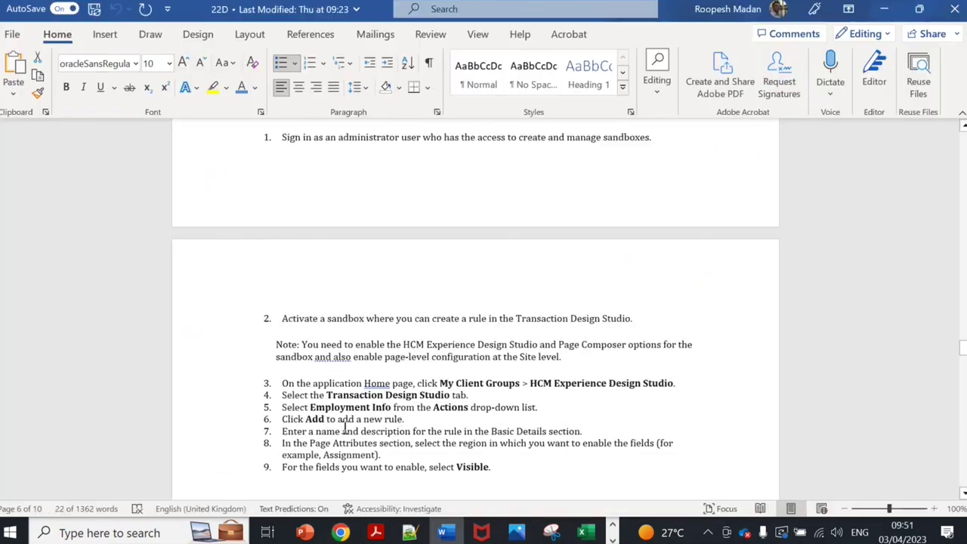
pyautogui.hotkey('alt', 'Tab')
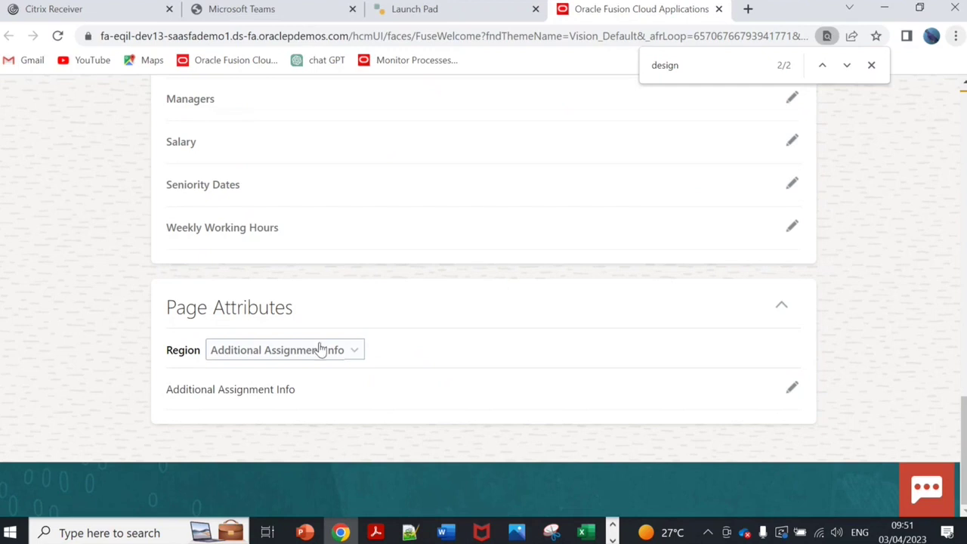
pyautogui.click(321, 350)
pyautogui.click(263, 190)
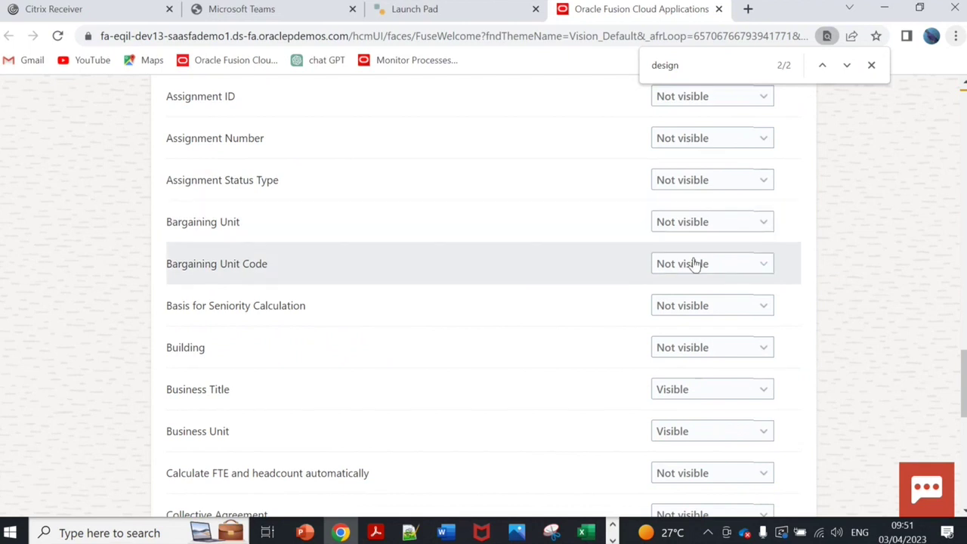
# Make Bargaining Unit Code and Job Code visible, then save and close the rule.
pyautogui.click(693, 264)
pyautogui.click(687, 284)
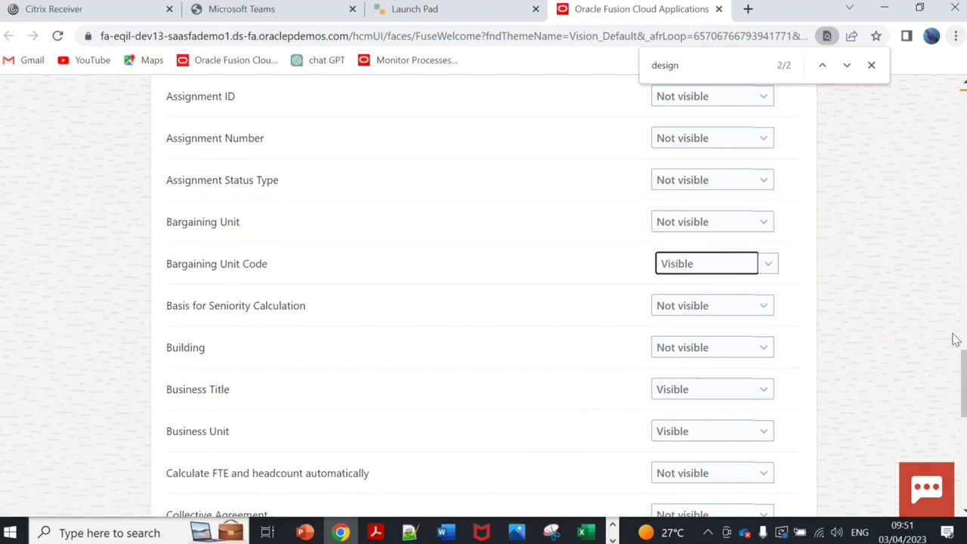
pyautogui.scroll(-3, 964, 368)
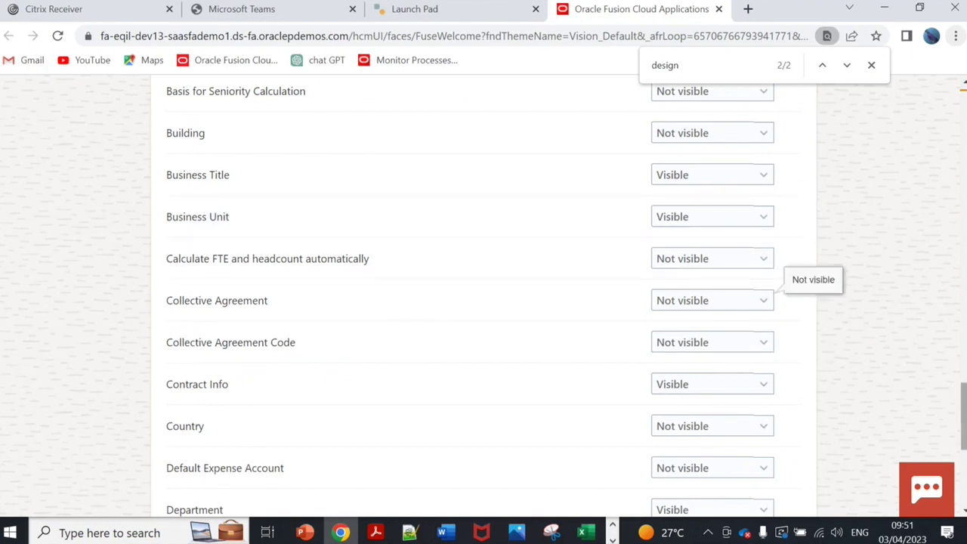
pyautogui.scroll(-9, 786, 269)
pyautogui.click(718, 452)
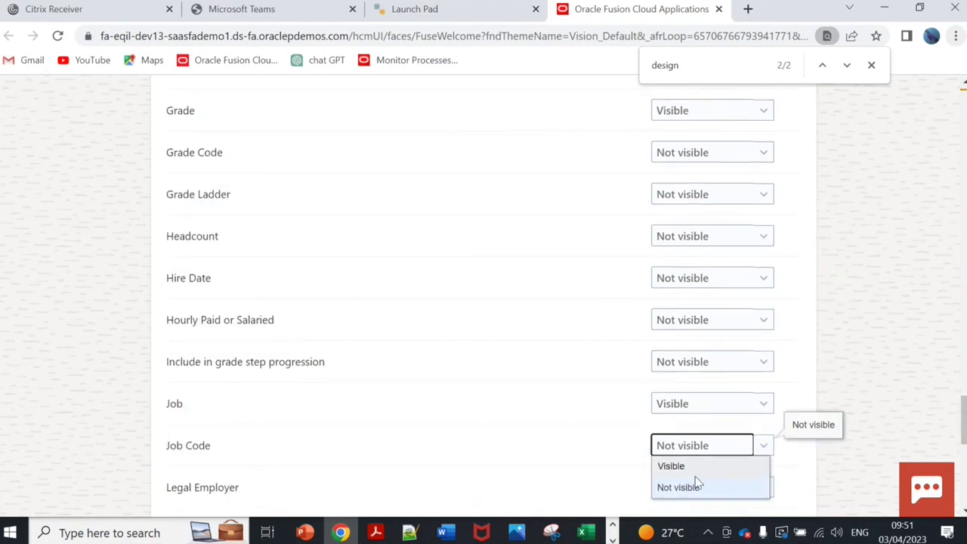
pyautogui.click(696, 472)
pyautogui.scroll(15, 957, 401)
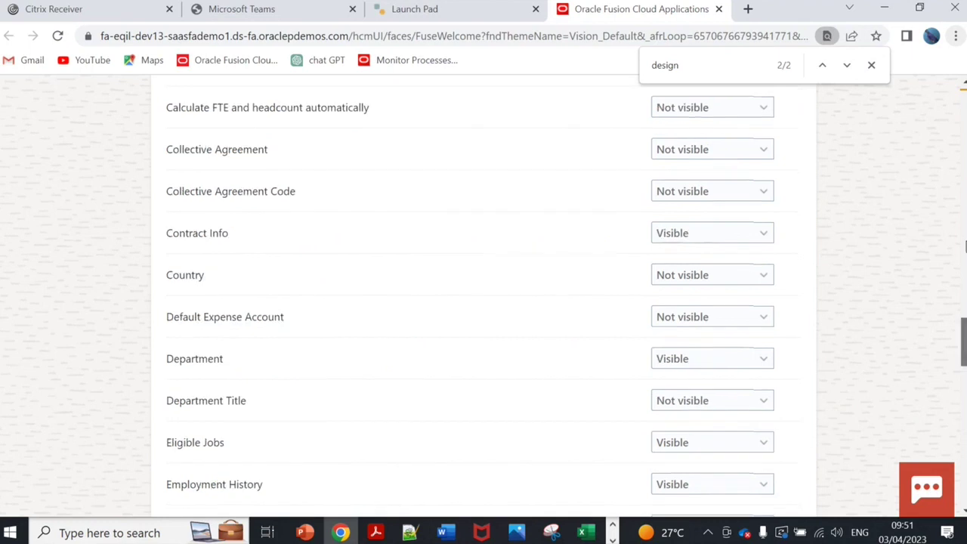
pyautogui.click(804, 209)
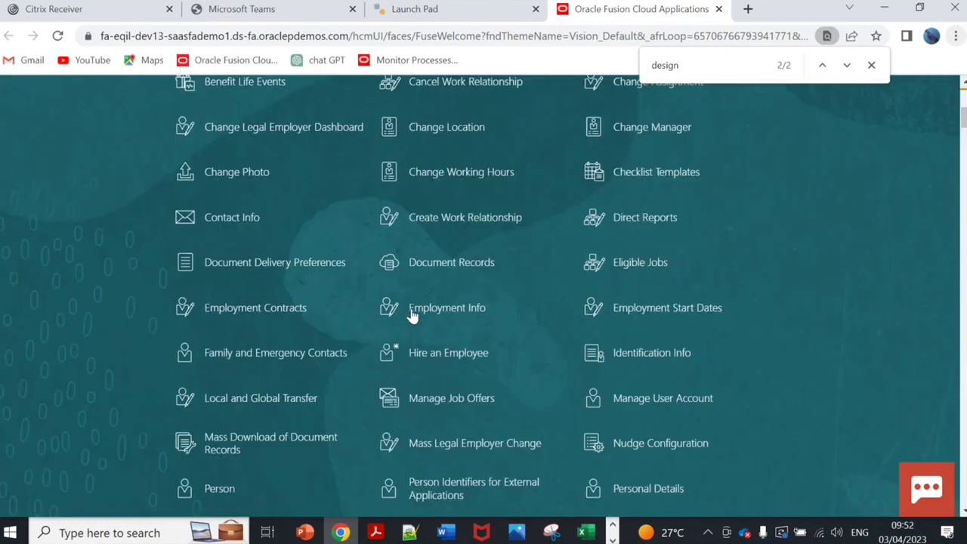
# Check the worker's Employment Info Assignment section for Job Code JOB083, then return to Word.
pyautogui.click(755, 312)
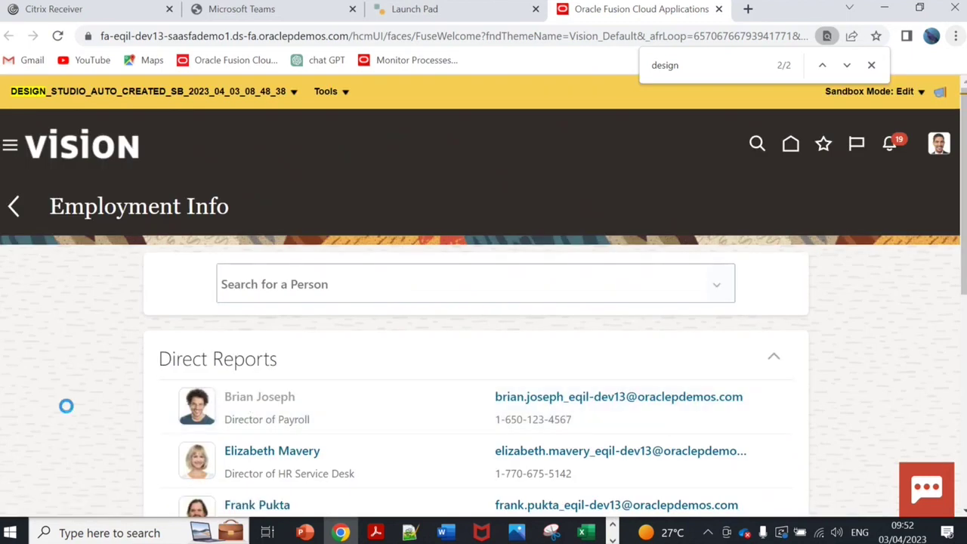
pyautogui.scroll(-5, 66, 406)
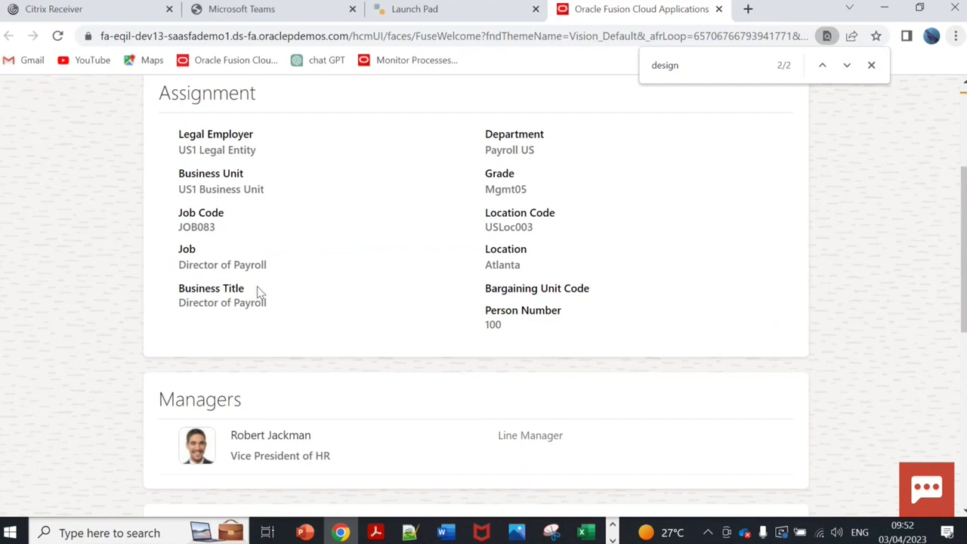
pyautogui.hotkey('alt', 'Tab')
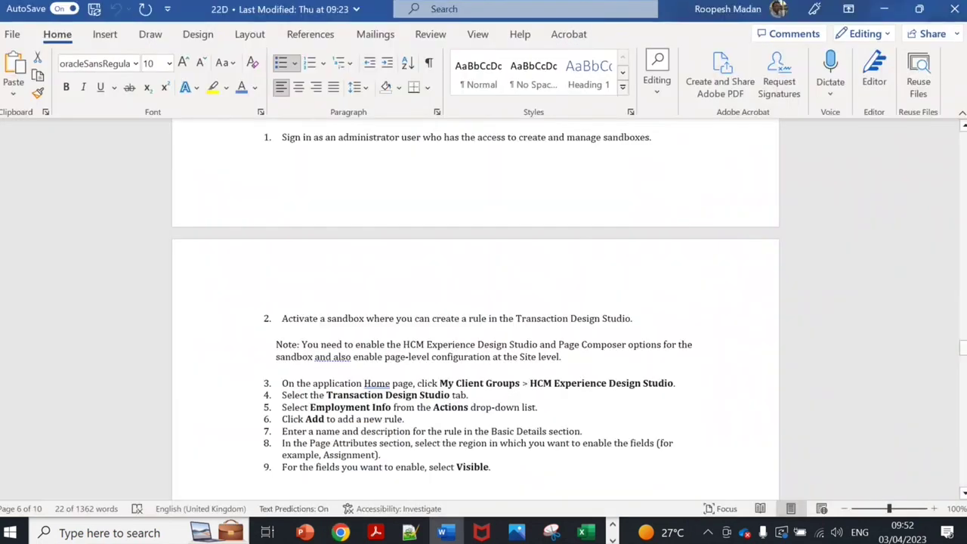
# Scroll the notes to the Configure Default Effective Start Date for Work Structure Objects section.
pyautogui.scroll(10, 393, 189)
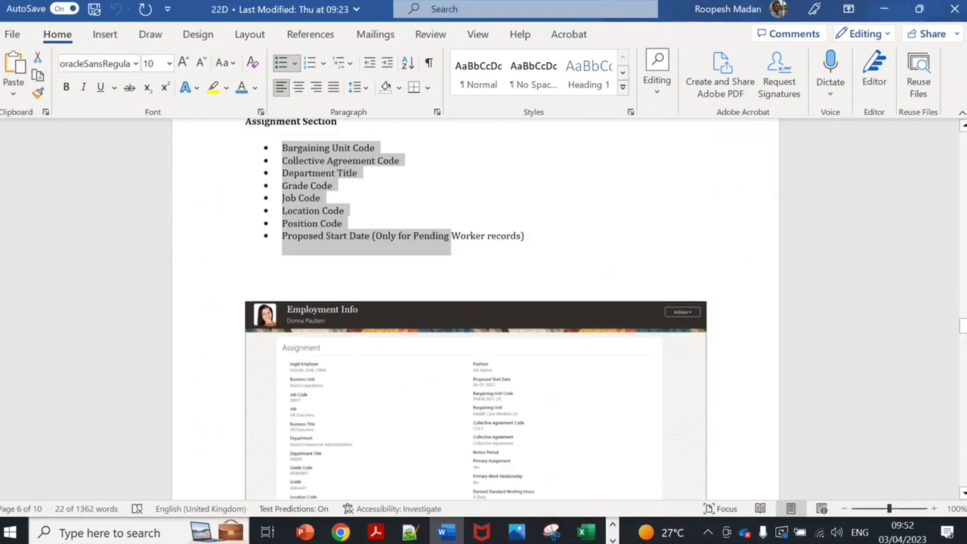
pyautogui.moveTo(963, 331); pyautogui.dragTo(963, 388)
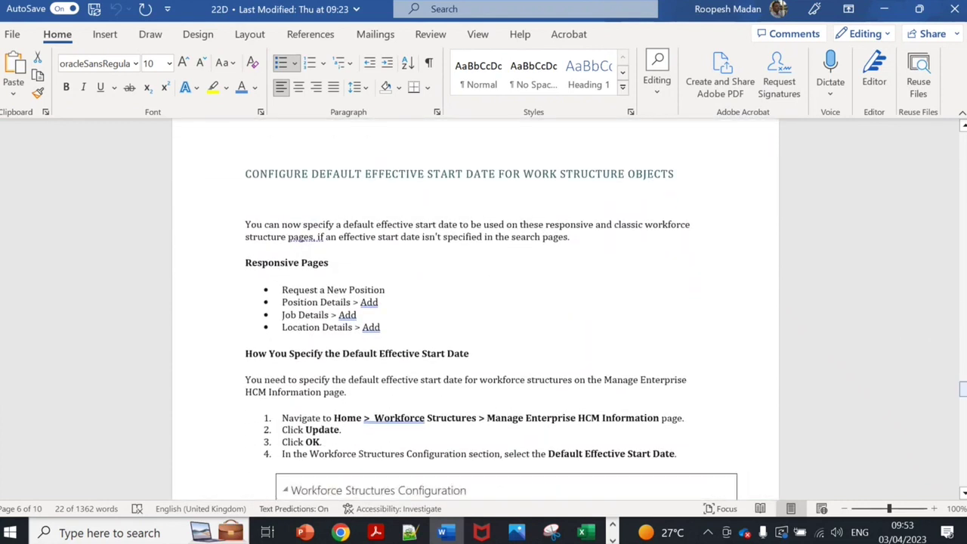